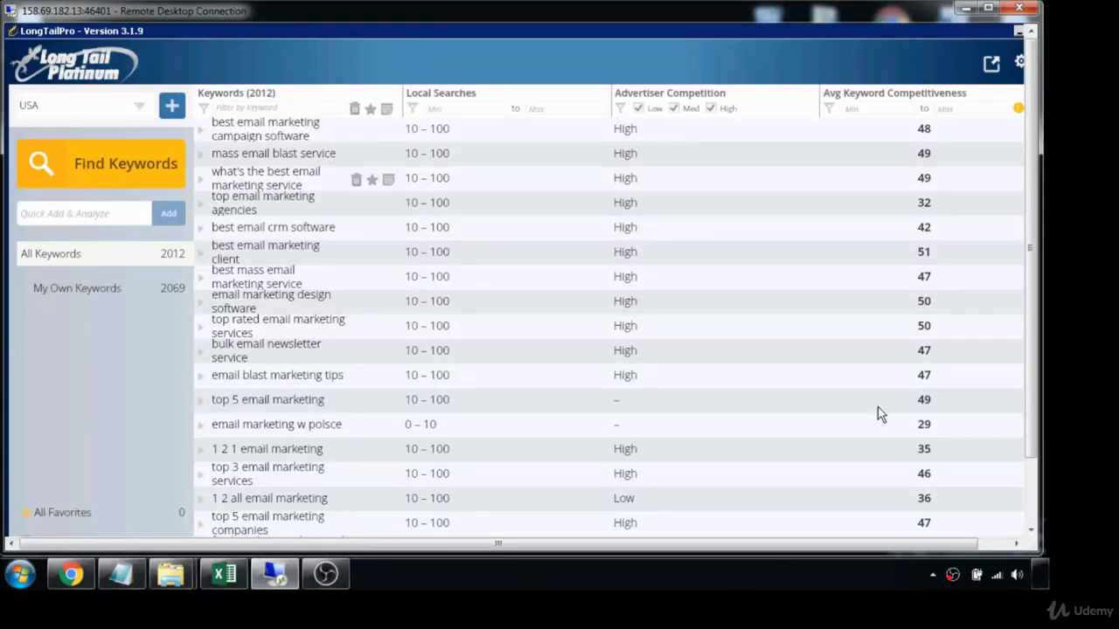
# Step: Sort the keyword list by Avg Keyword Competitiveness, lowest first
pyautogui.moveTo(888, 544); pyautogui.dragTo(968, 548)
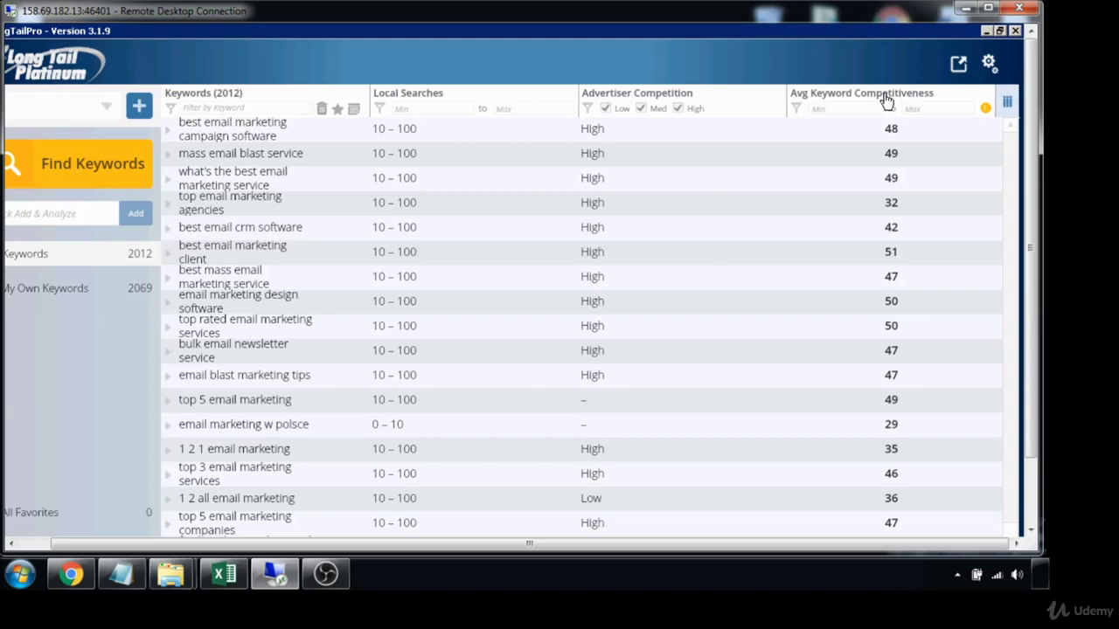
pyautogui.click(886, 98)
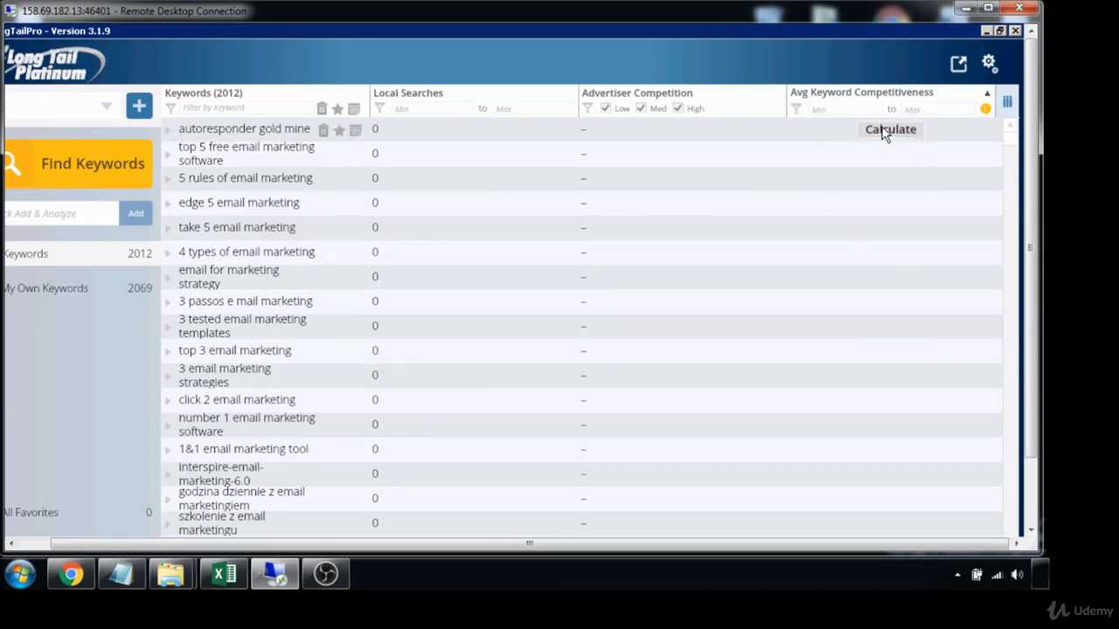
pyautogui.moveTo(1027, 153); pyautogui.dragTo(1029, 186)
pyautogui.moveTo(1009, 87); pyautogui.dragTo(1010, 86)
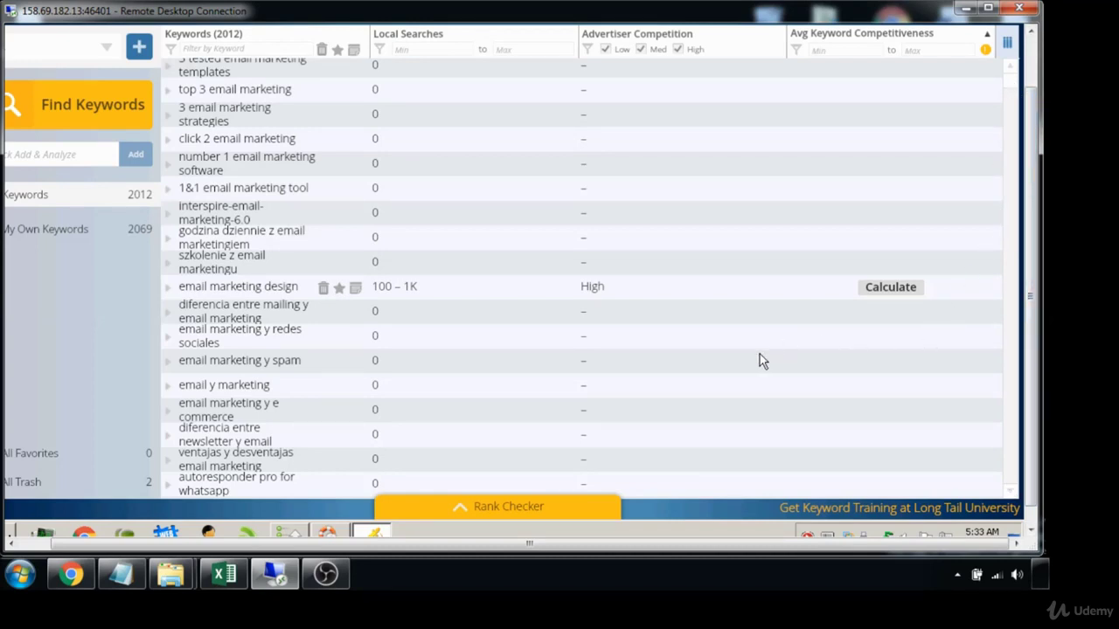
# Step: Scroll through the sorted keyword results and bring up the export save dialog
pyautogui.scroll(-10, 822, 370)
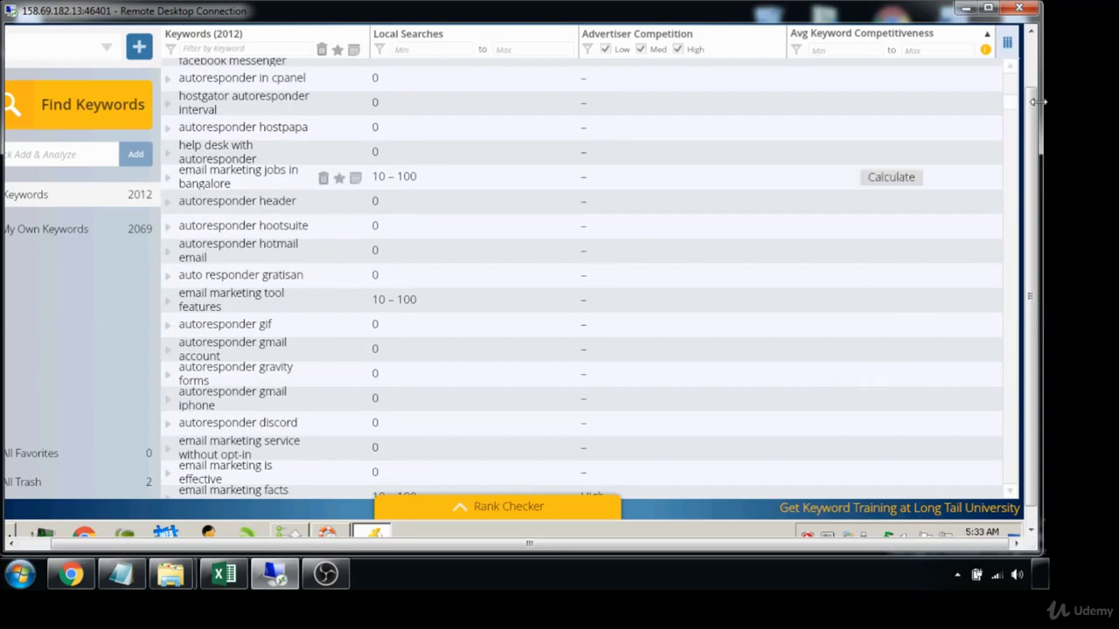
pyautogui.moveTo(1010, 111); pyautogui.dragTo(1014, 124)
pyautogui.scroll(-5, 1012, 121)
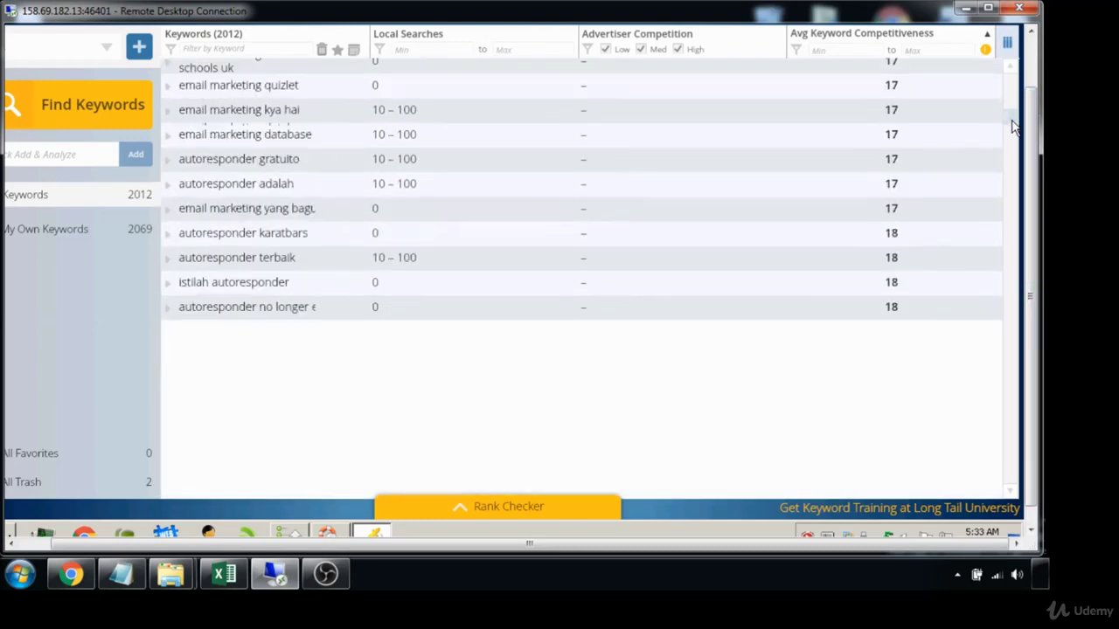
pyautogui.scroll(8, 1011, 118)
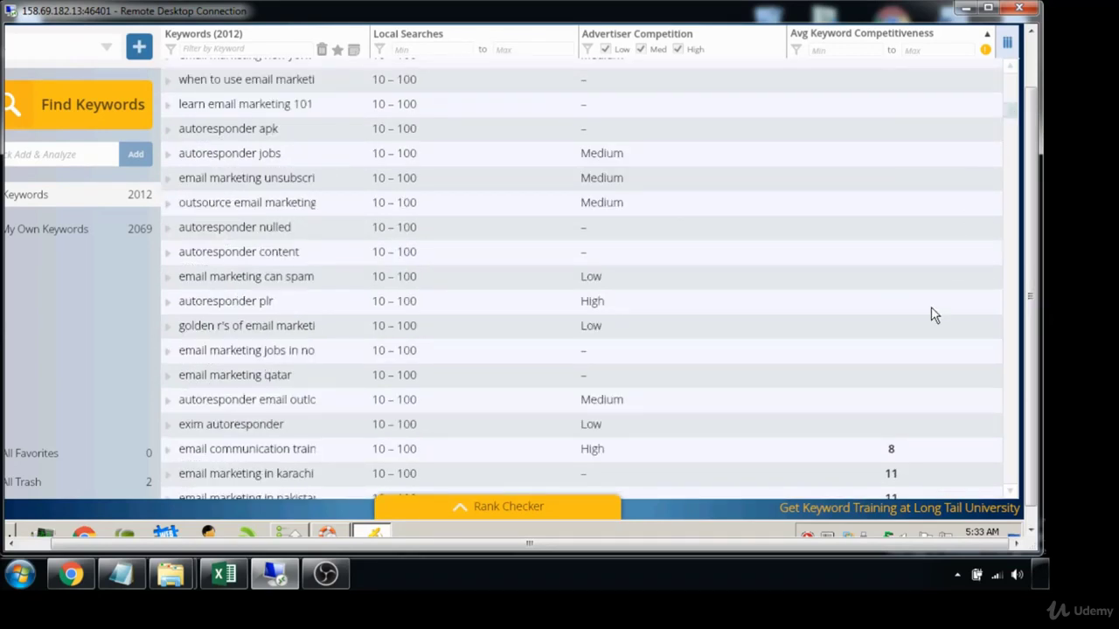
pyautogui.scroll(3, 922, 377)
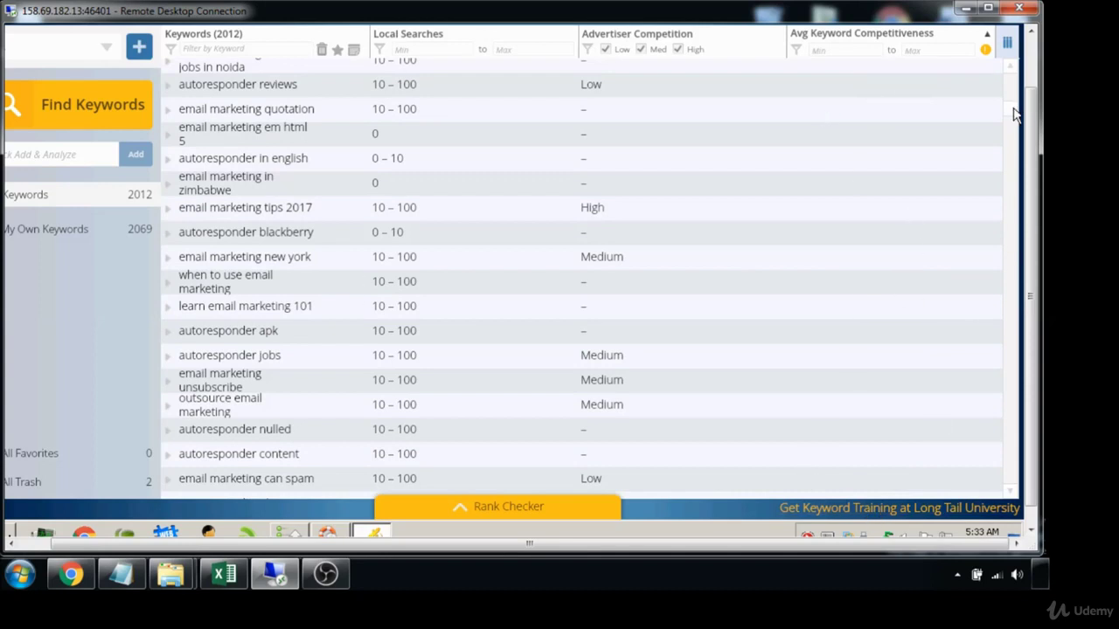
pyautogui.moveTo(1014, 114); pyautogui.dragTo(1007, 77)
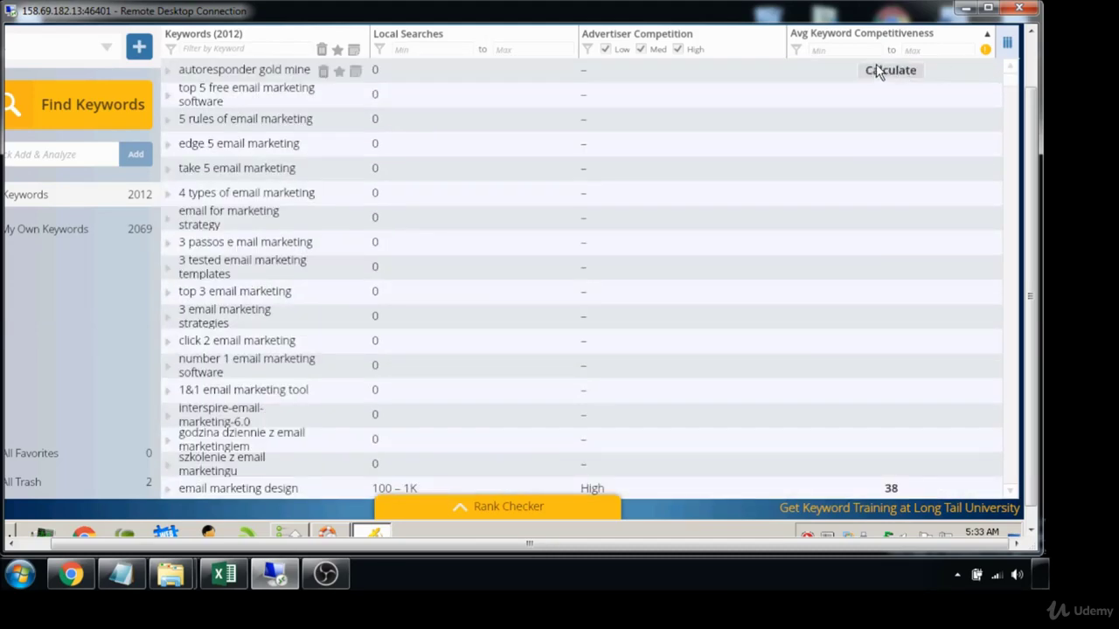
pyautogui.moveTo(1016, 127); pyautogui.dragTo(959, 65)
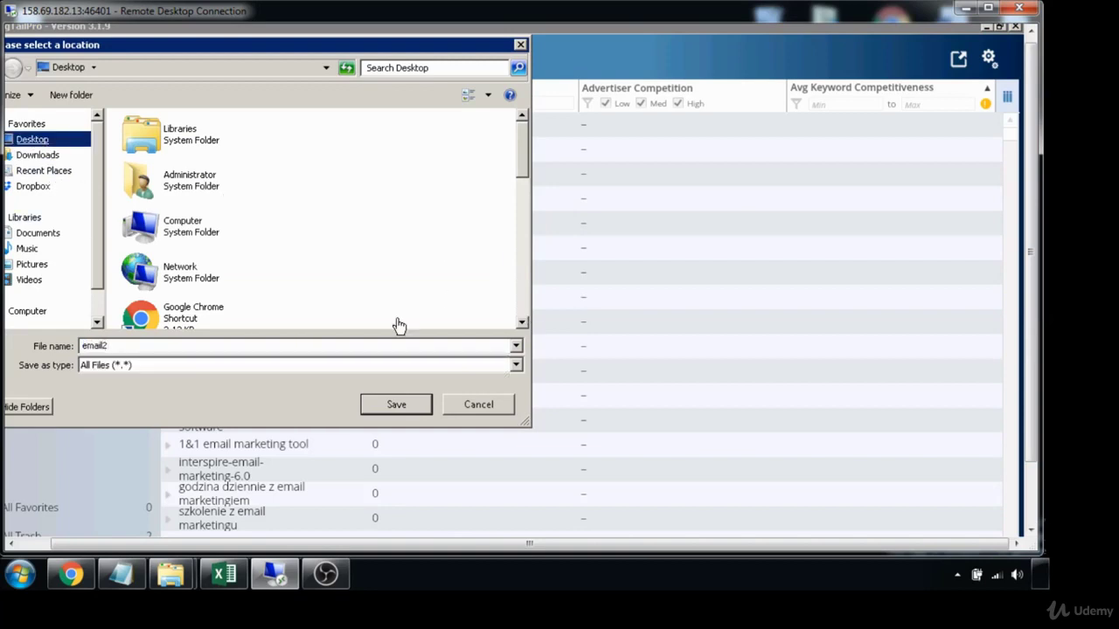
# Step: Save the export as email2 on the Desktop, clear all own keywords, and minimize Long Tail Pro
pyautogui.click(399, 410)
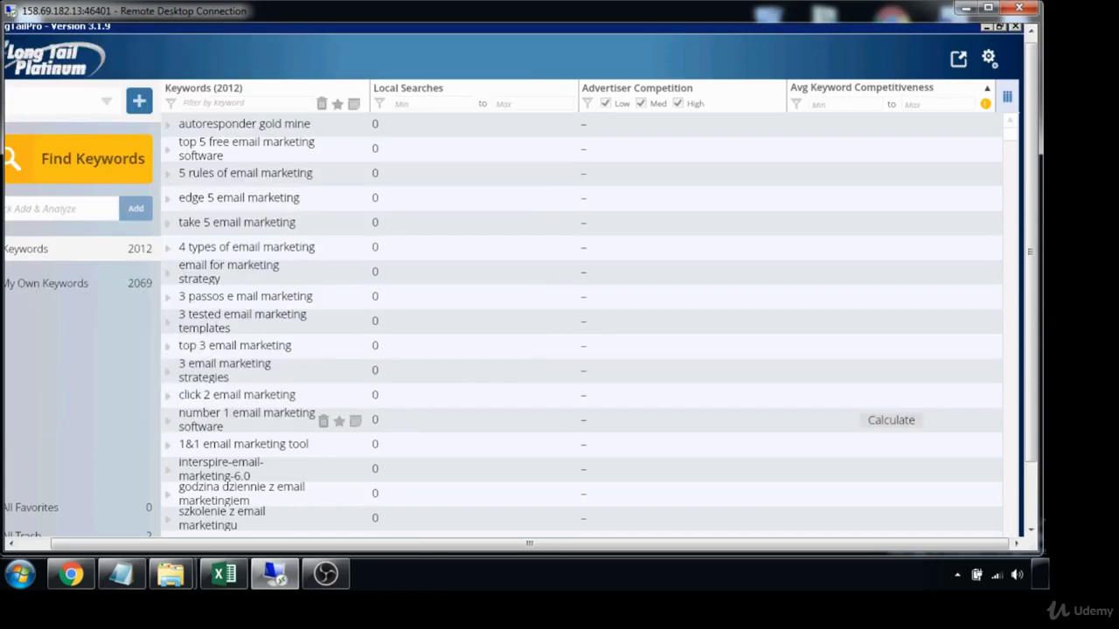
pyautogui.moveTo(418, 551); pyautogui.dragTo(356, 554)
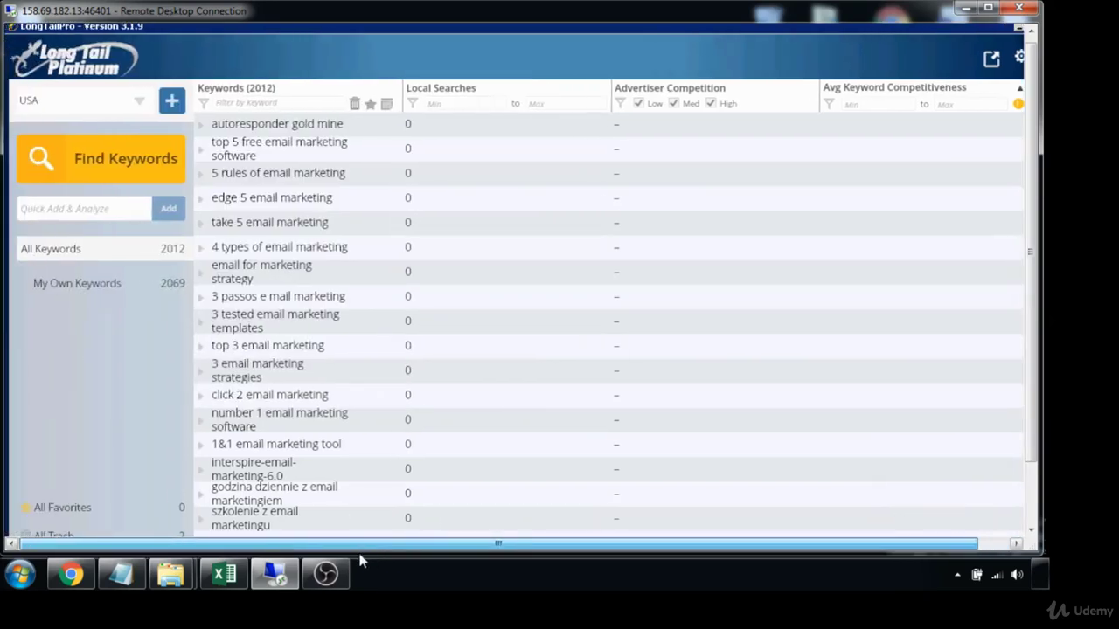
pyautogui.click(25, 287)
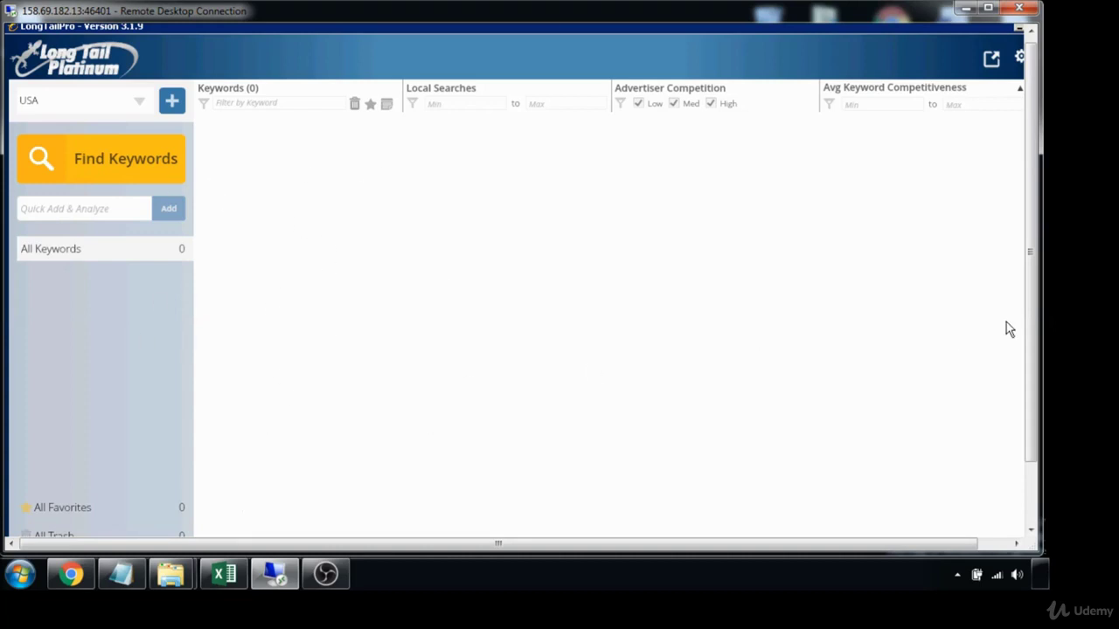
pyautogui.moveTo(682, 544); pyautogui.dragTo(712, 550)
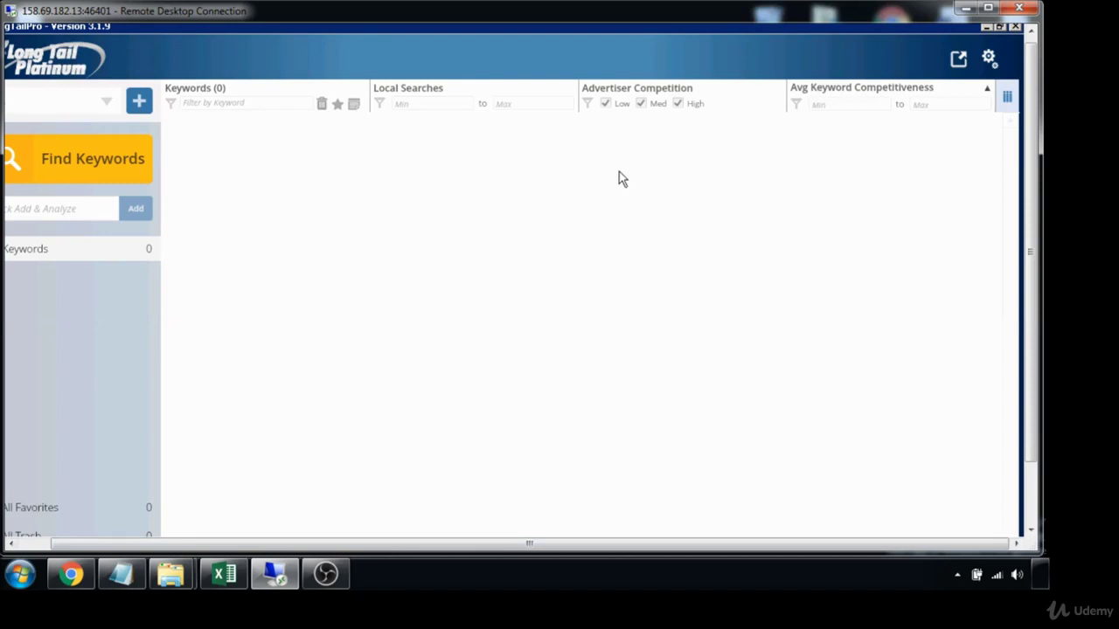
pyautogui.click(987, 28)
# Step: Copy the exported email2 file on the remote desktop
pyautogui.moveTo(414, 544); pyautogui.dragTo(321, 545)
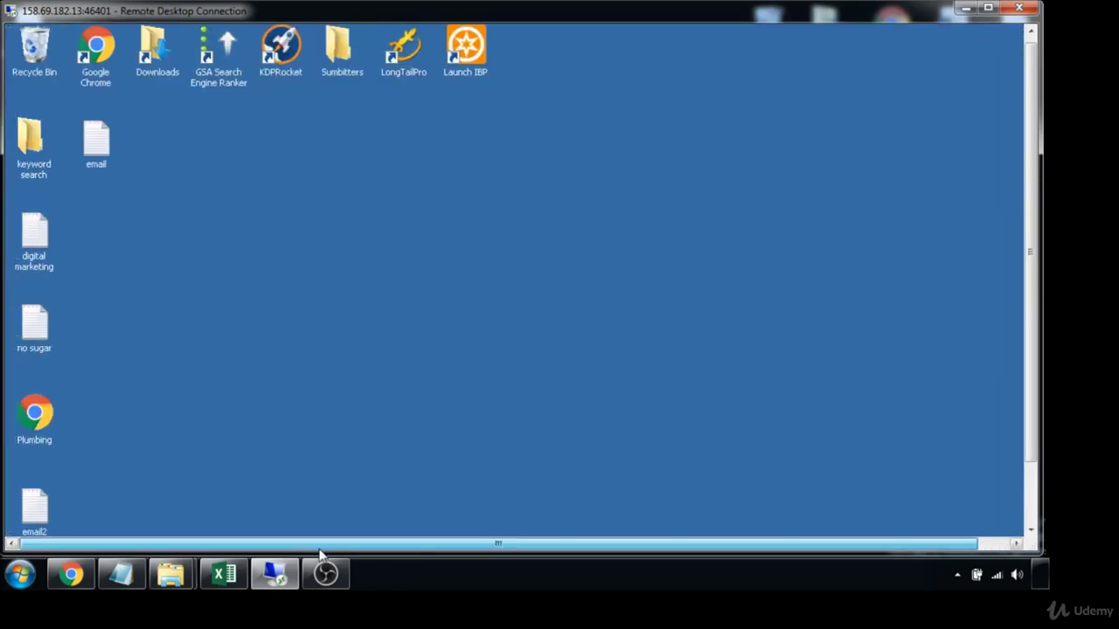
pyautogui.click(35, 516)
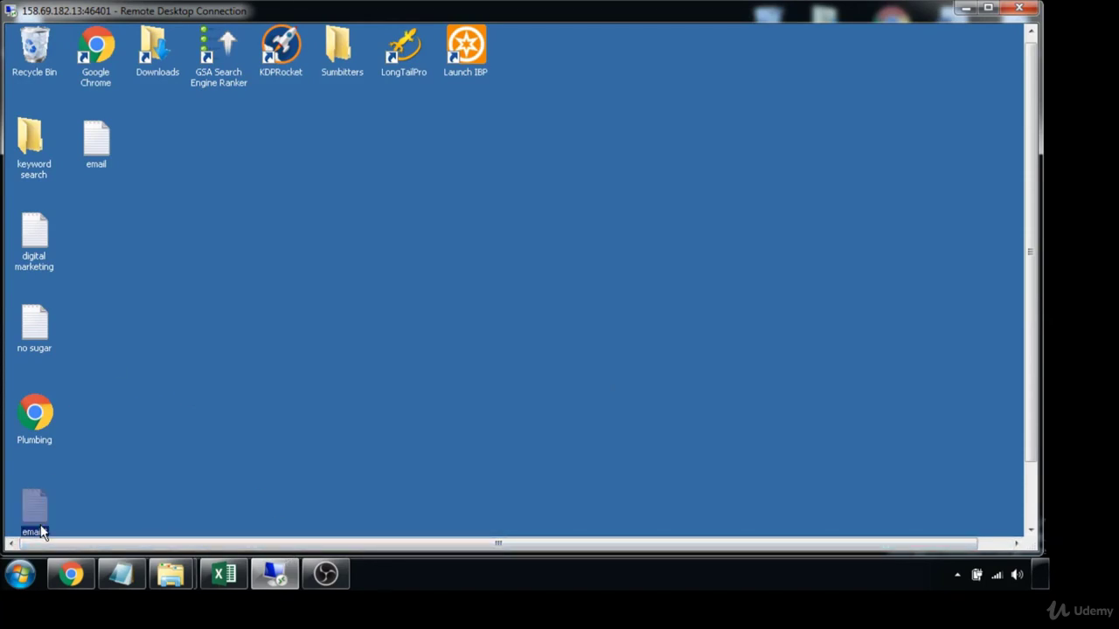
pyautogui.rightClick(38, 504)
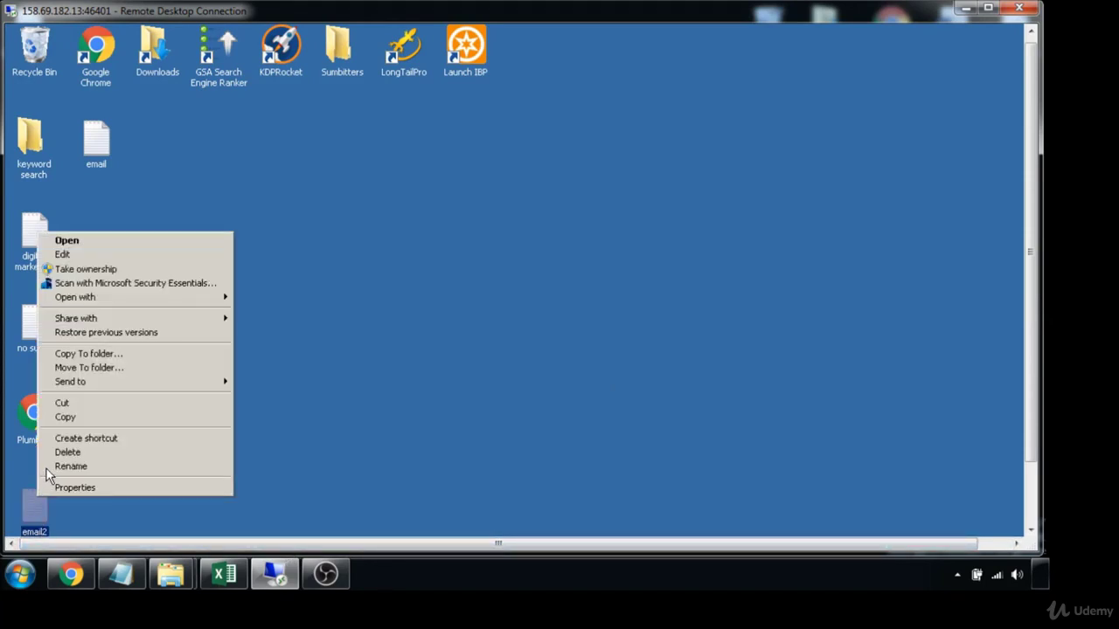
pyautogui.click(64, 417)
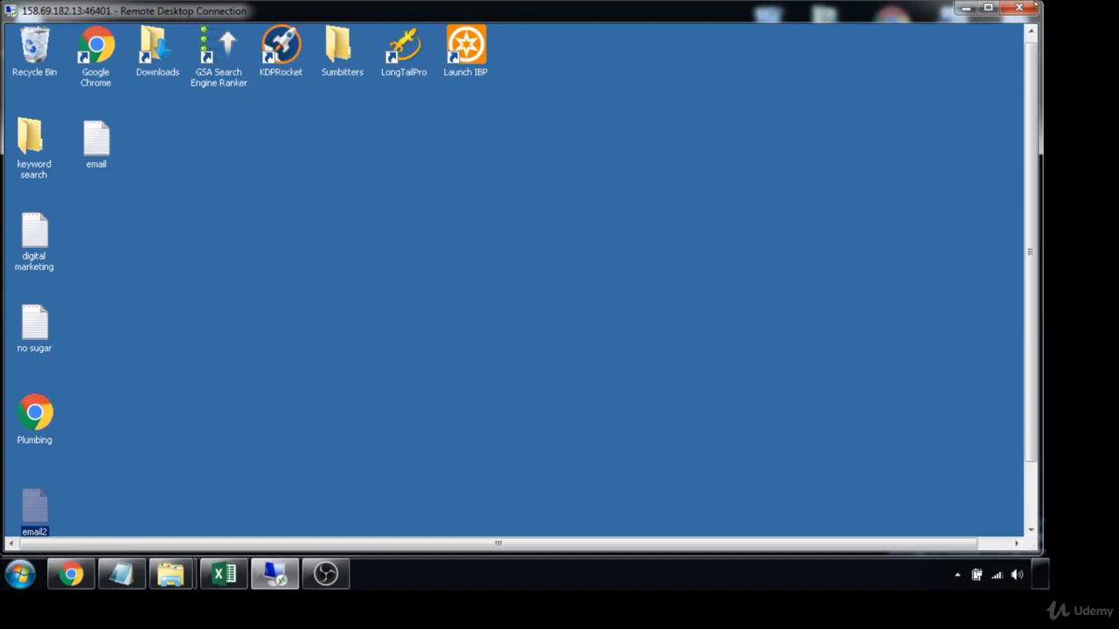
# Step: Paste email2 onto the local desktop and open it in Excel
pyautogui.click(966, 8)
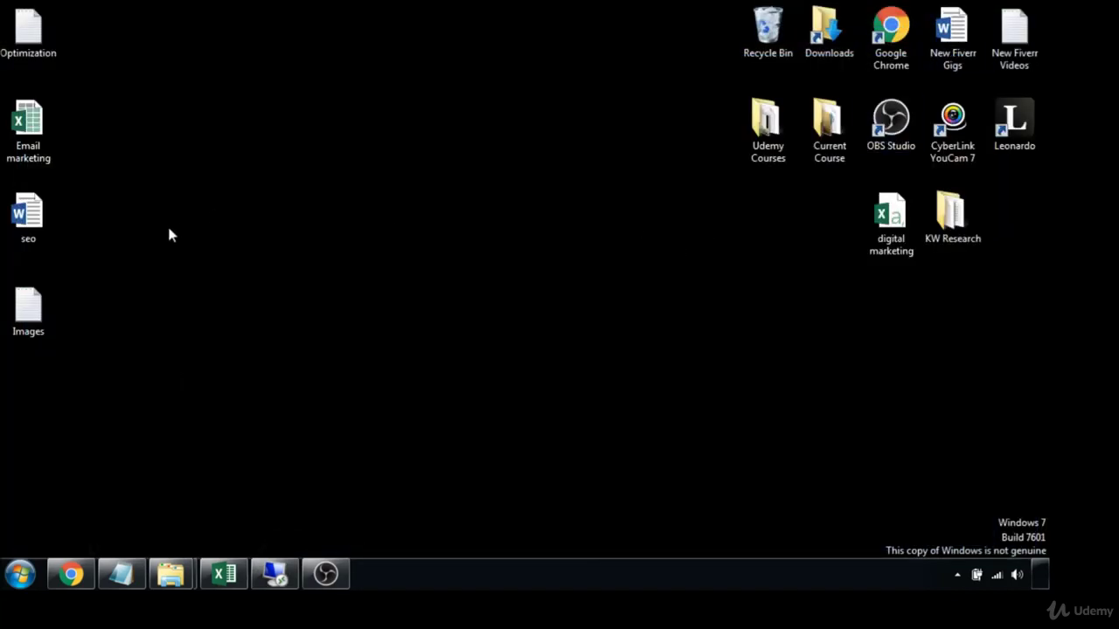
pyautogui.rightClick(170, 233)
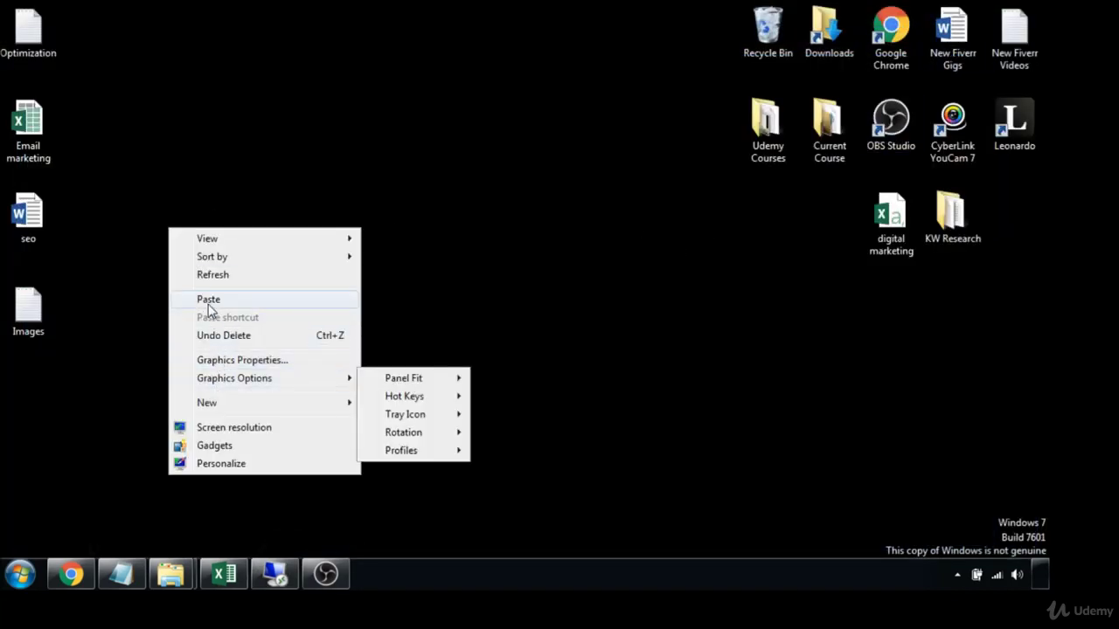
pyautogui.click(208, 302)
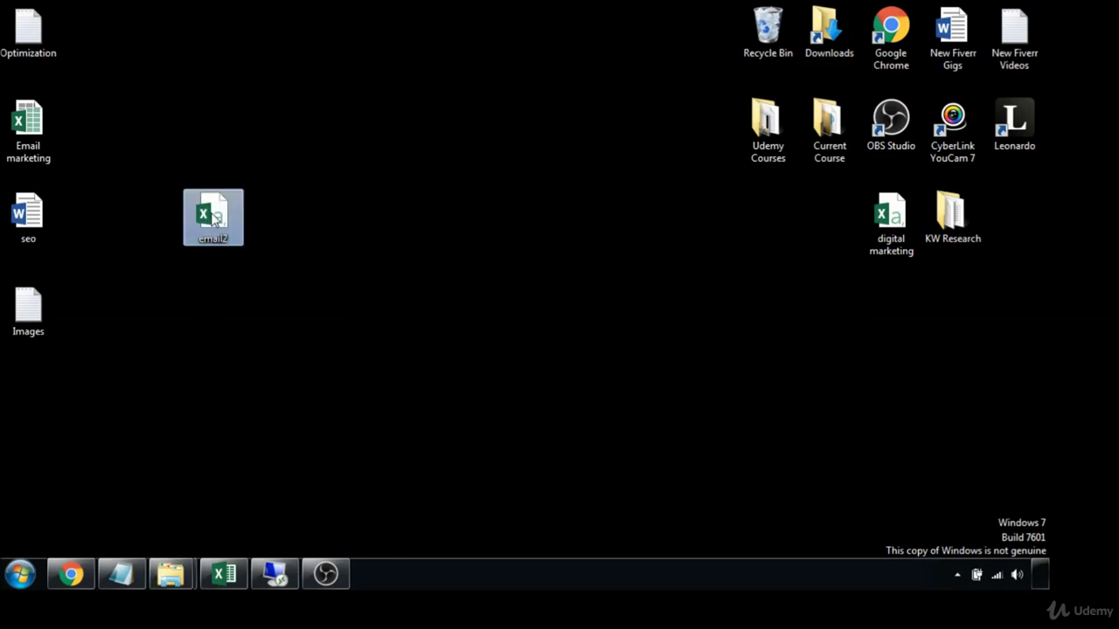
pyautogui.doubleClick(214, 216)
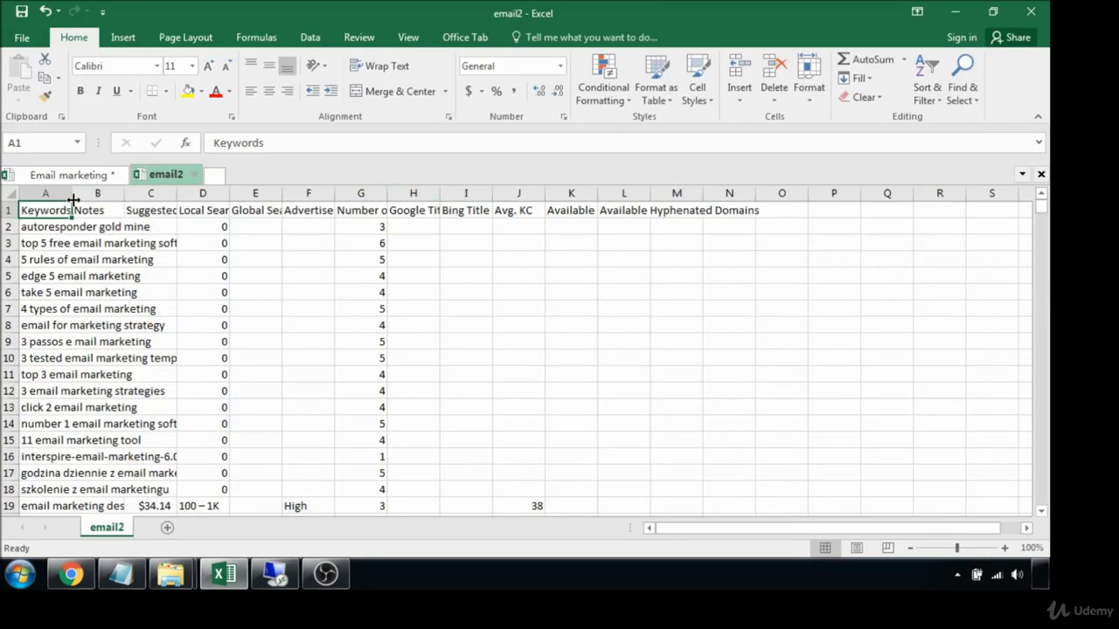
# Step: Autofit columns A and C, then delete the Notes column
pyautogui.doubleClick(70, 191)
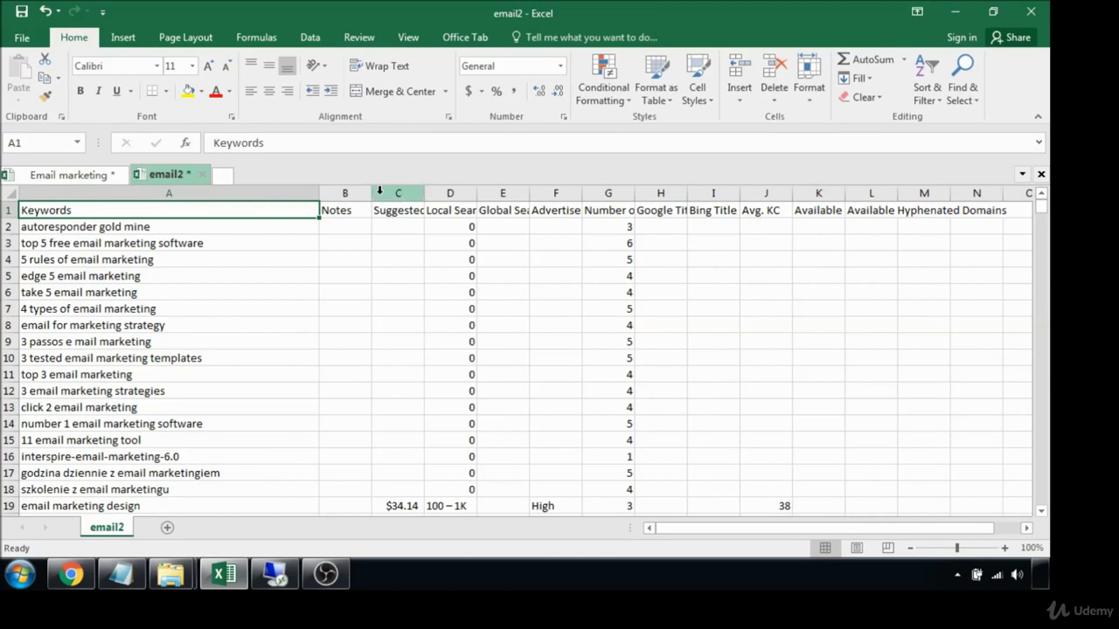
pyautogui.doubleClick(424, 193)
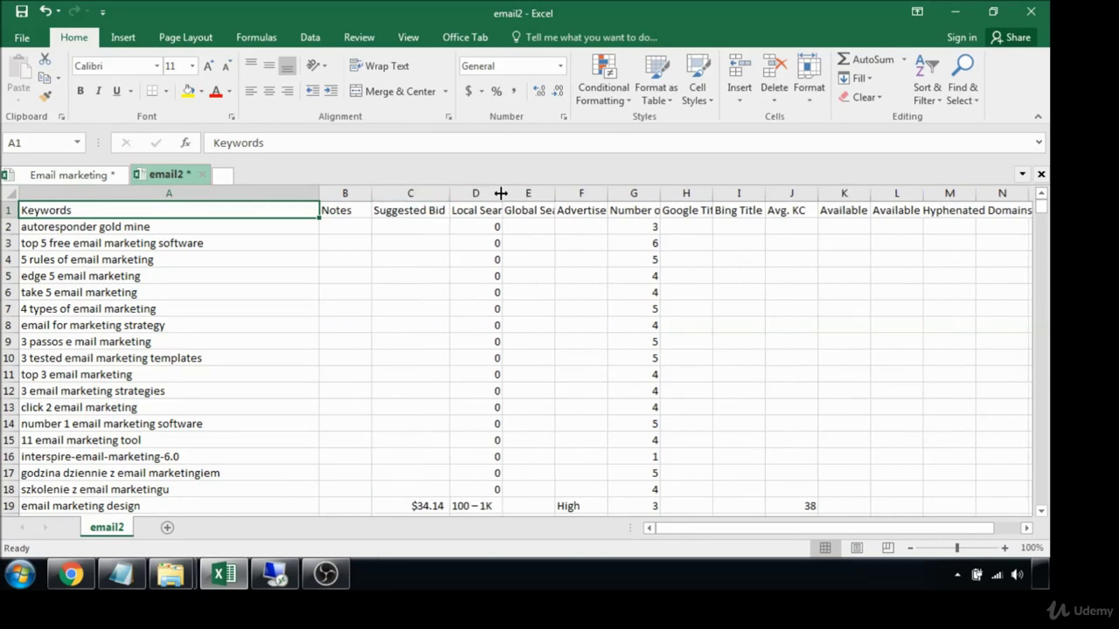
pyautogui.moveTo(501, 193); pyautogui.dragTo(503, 193)
pyautogui.moveTo(346, 193); pyautogui.dragTo(357, 193)
pyautogui.rightClick(356, 193)
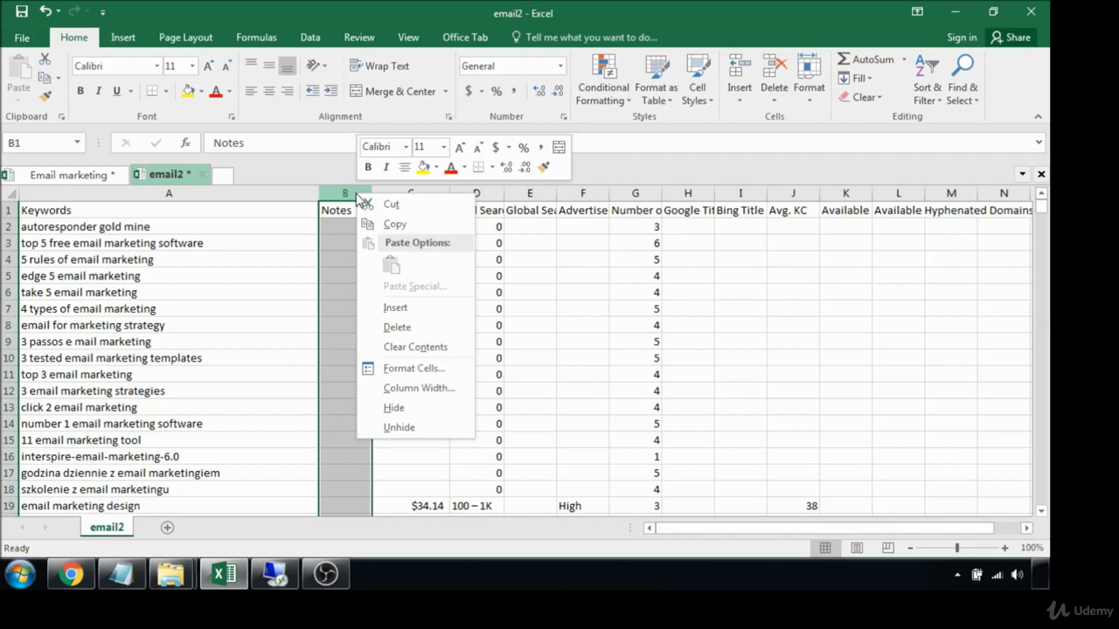
pyautogui.click(398, 328)
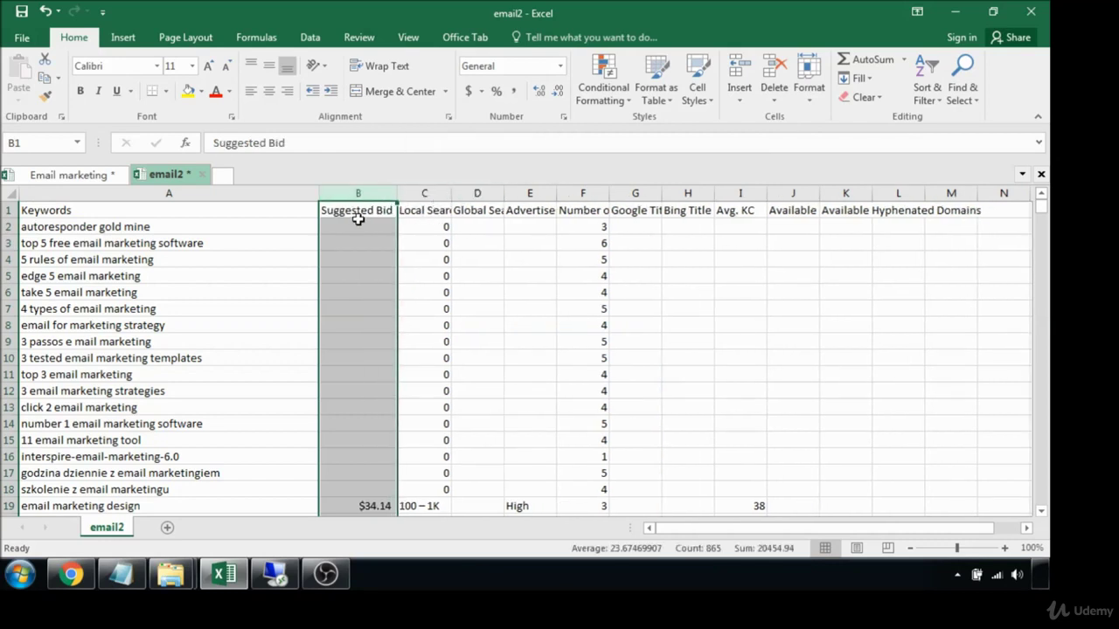
# Step: Widen Local Searches, delete Global Searches, and widen Advertiser Competition
pyautogui.click(439, 210)
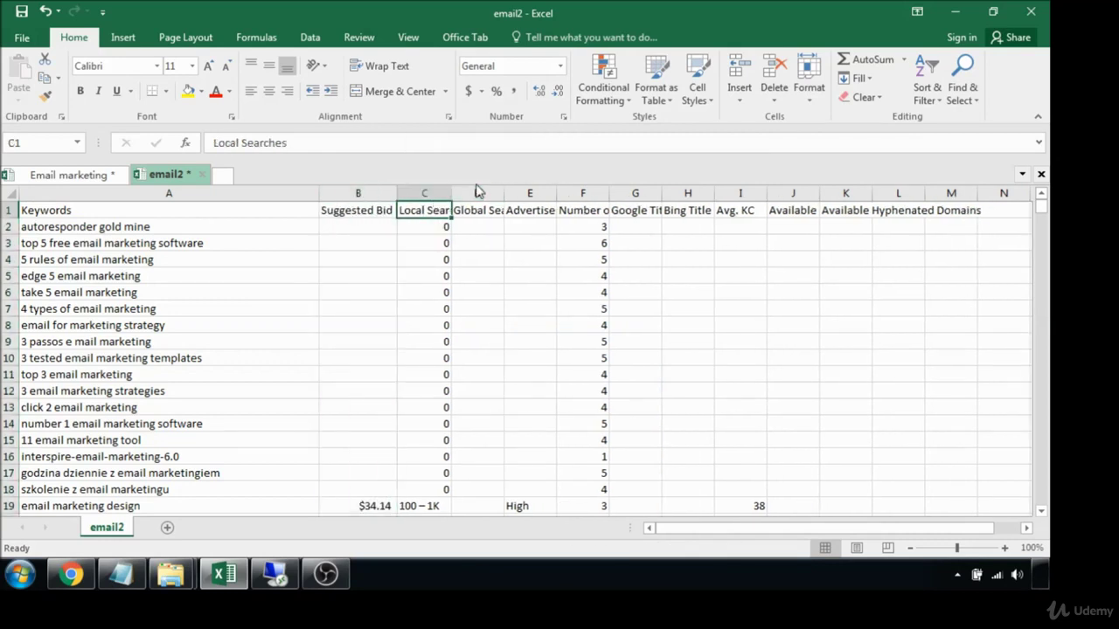
pyautogui.moveTo(452, 193); pyautogui.dragTo(475, 193)
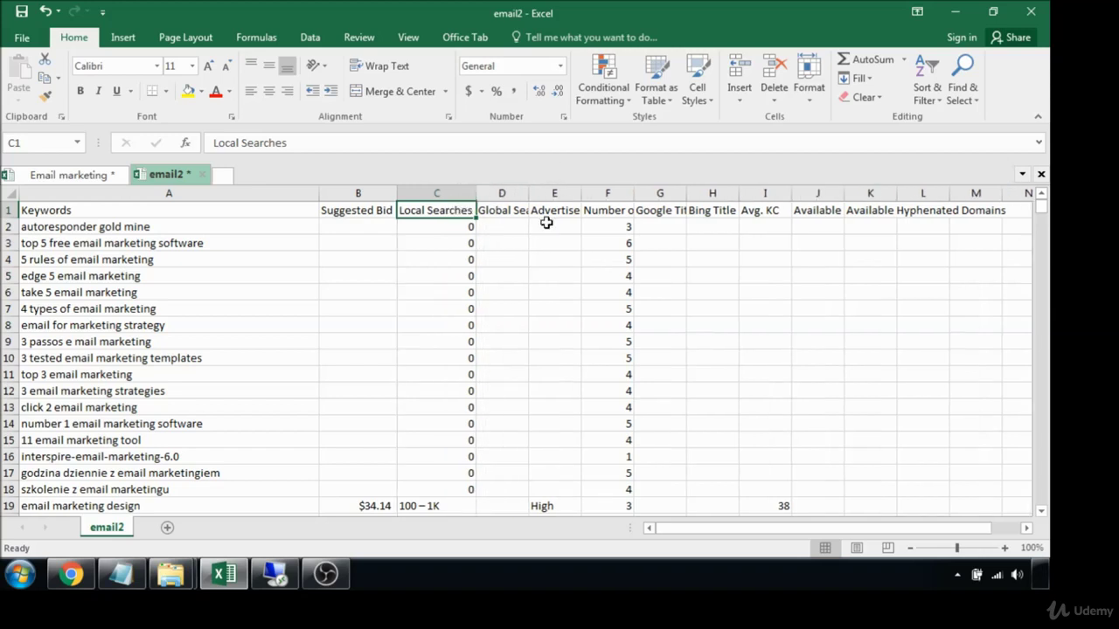
pyautogui.click(504, 195)
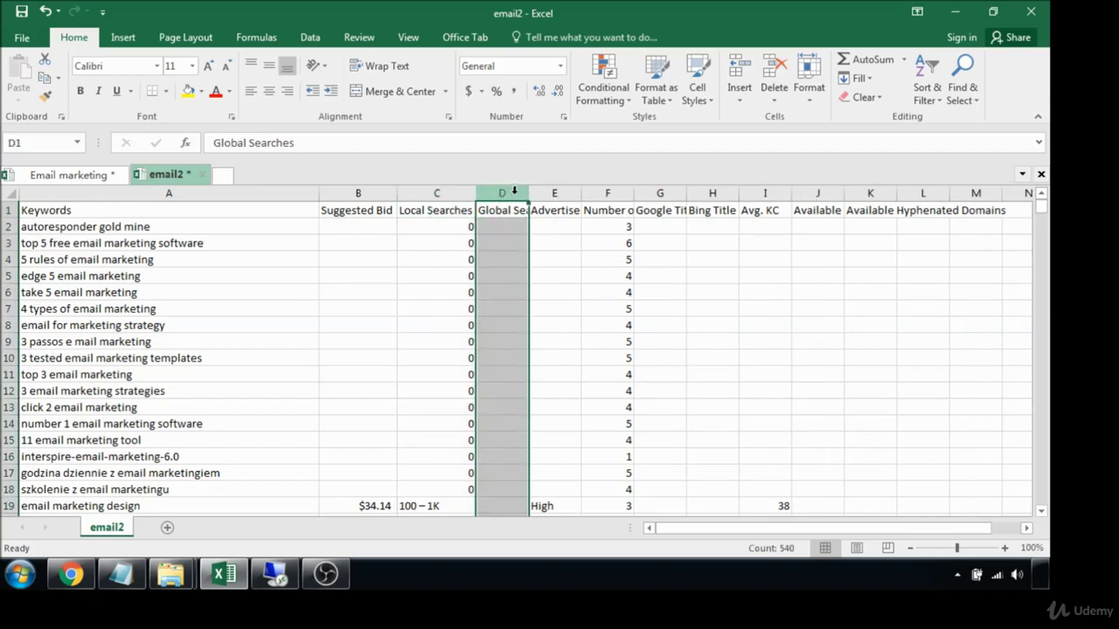
pyautogui.rightClick(509, 196)
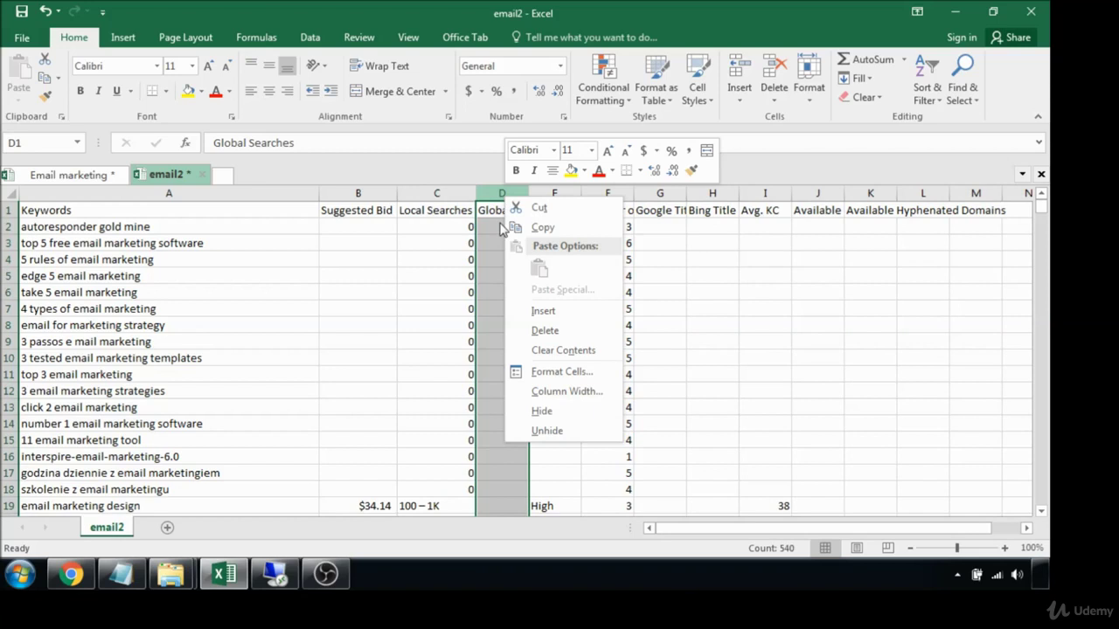
pyautogui.click(544, 331)
pyautogui.moveTo(530, 193); pyautogui.dragTo(555, 195)
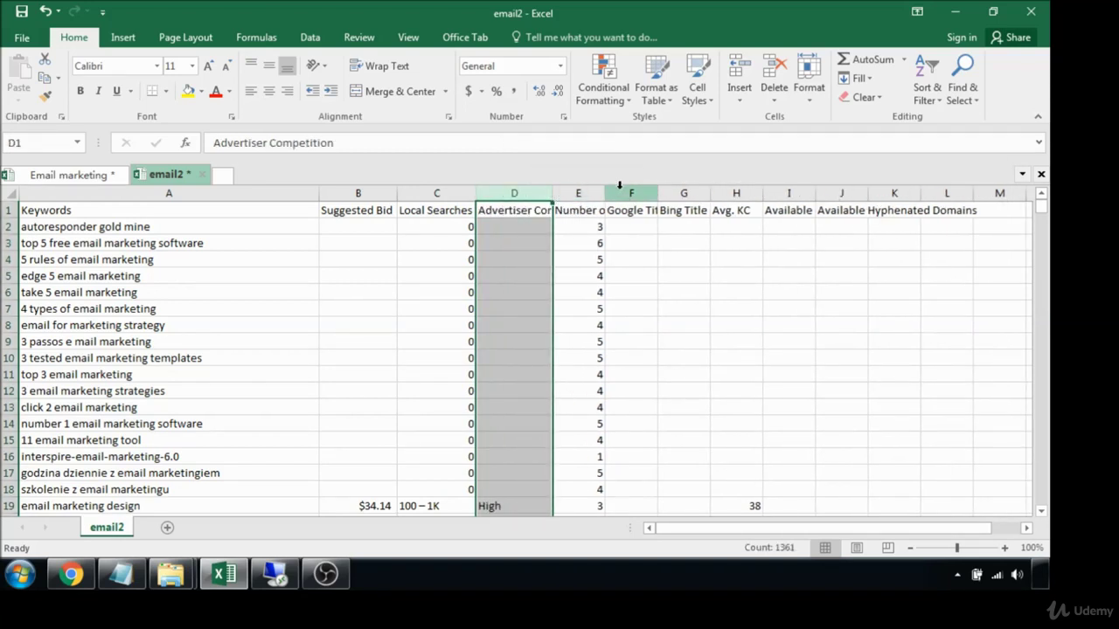
# Step: Delete the Number of Words, Google and Bing title, and four domain availability columns
pyautogui.click(578, 193)
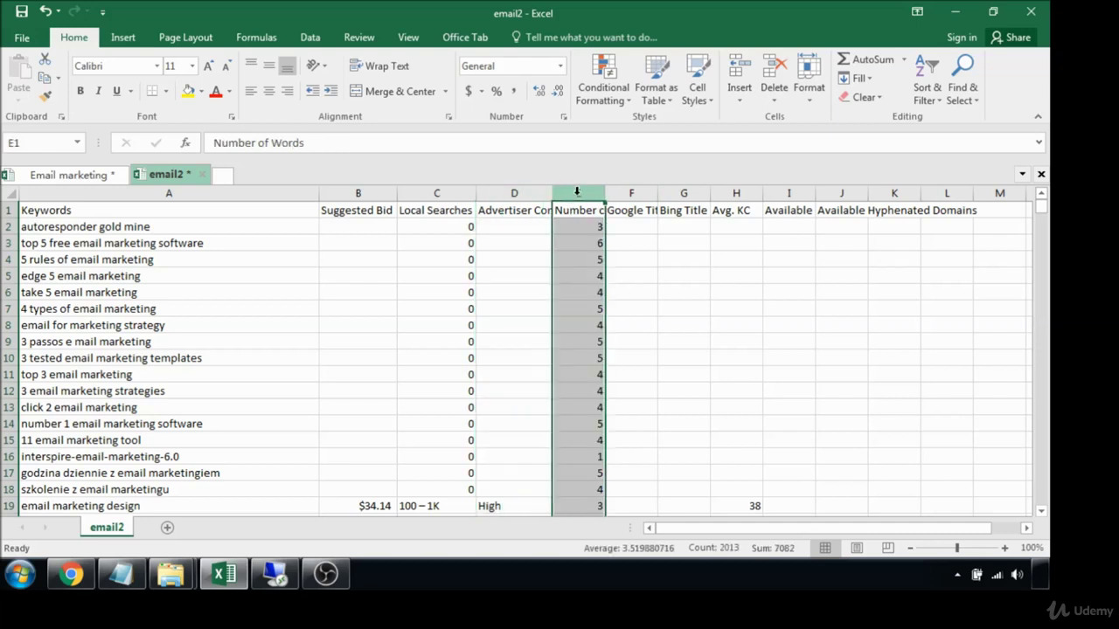
pyautogui.moveTo(605, 193); pyautogui.dragTo(635, 192)
pyautogui.rightClick(605, 193)
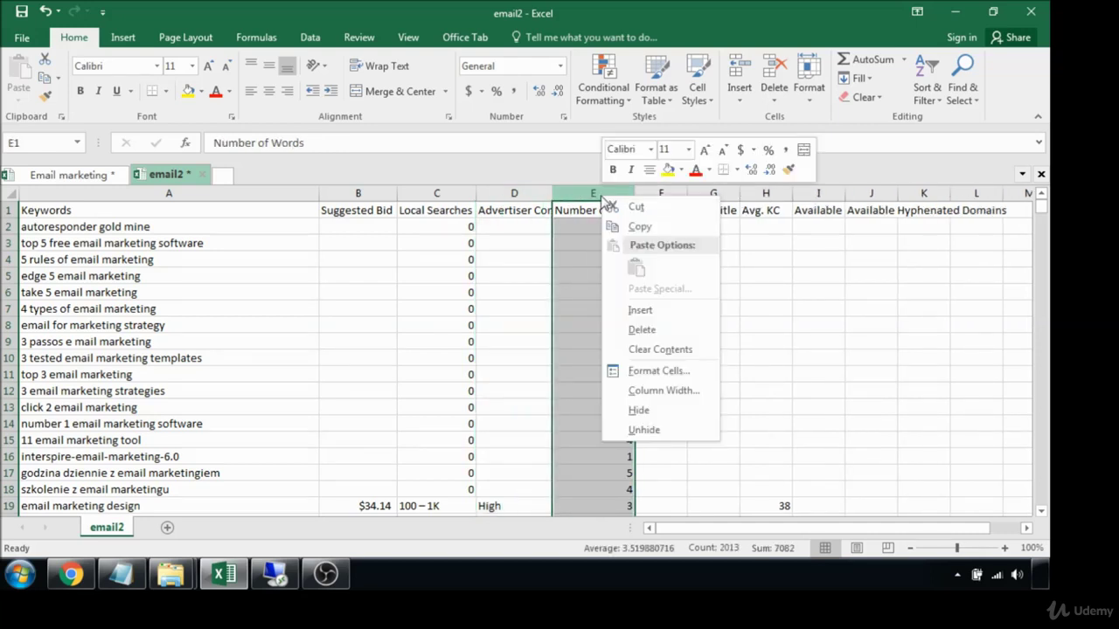
pyautogui.click(648, 338)
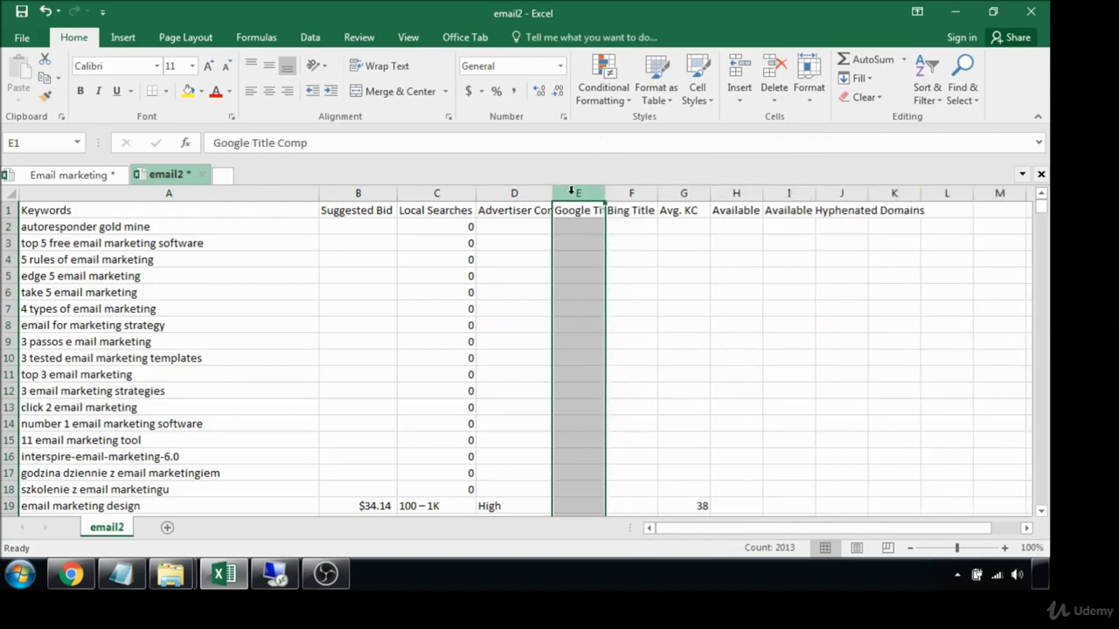
pyautogui.moveTo(570, 192); pyautogui.dragTo(639, 190)
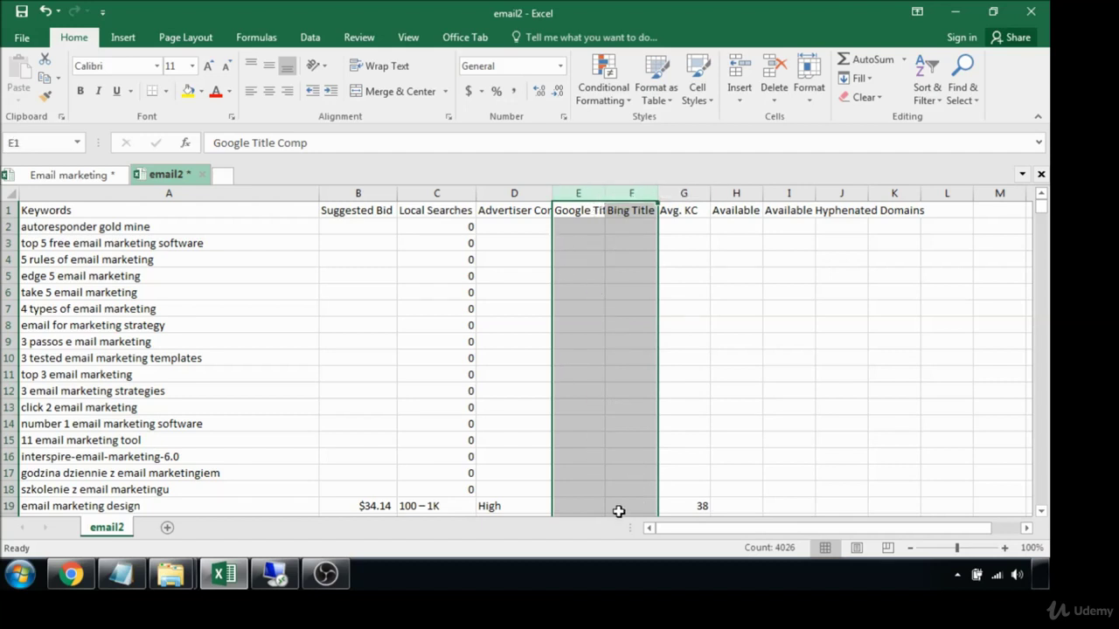
pyautogui.rightClick(614, 204)
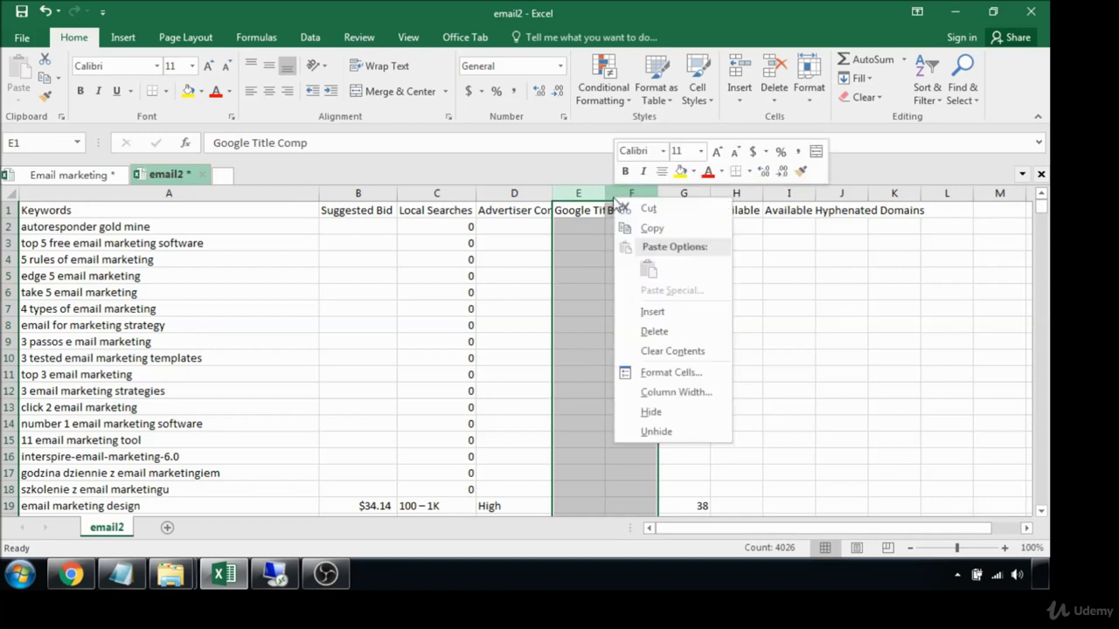
pyautogui.click(635, 333)
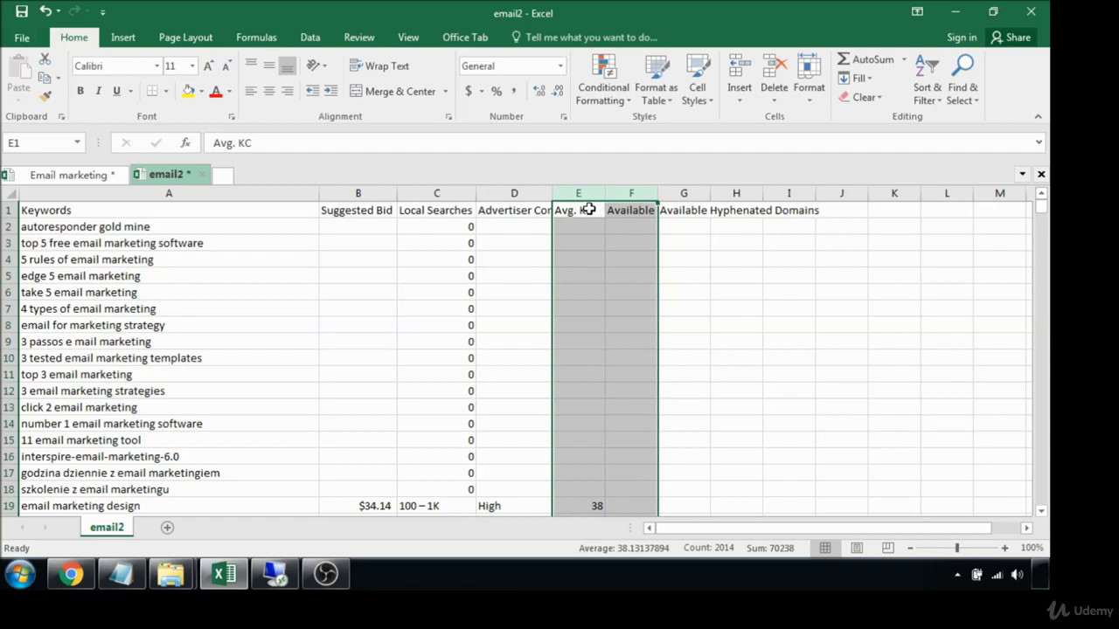
pyautogui.moveTo(632, 190); pyautogui.dragTo(799, 192)
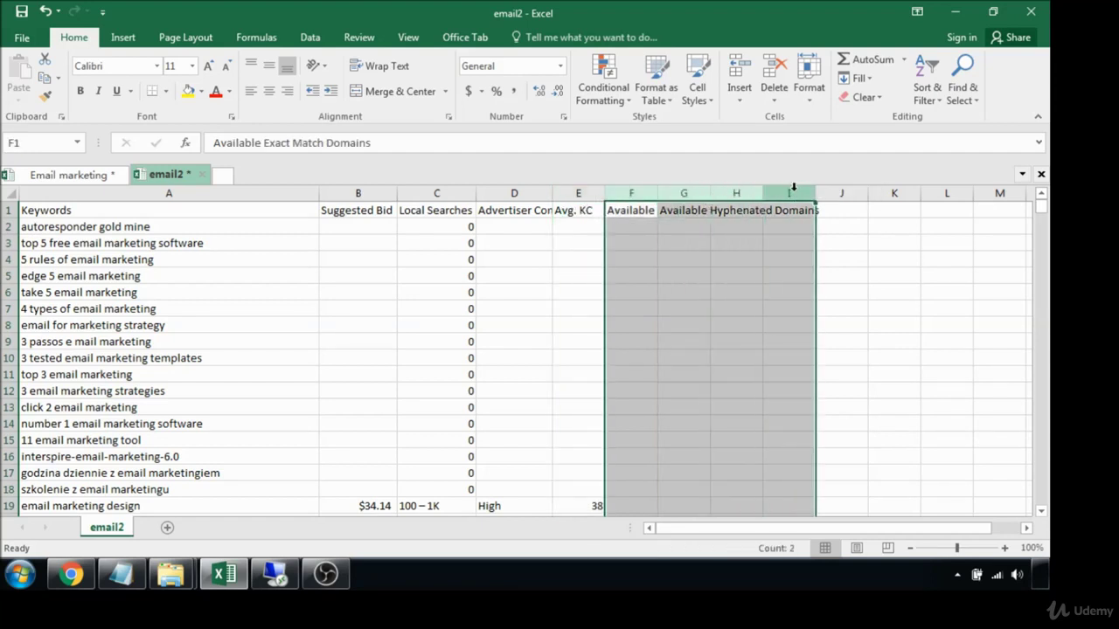
pyautogui.rightClick(683, 194)
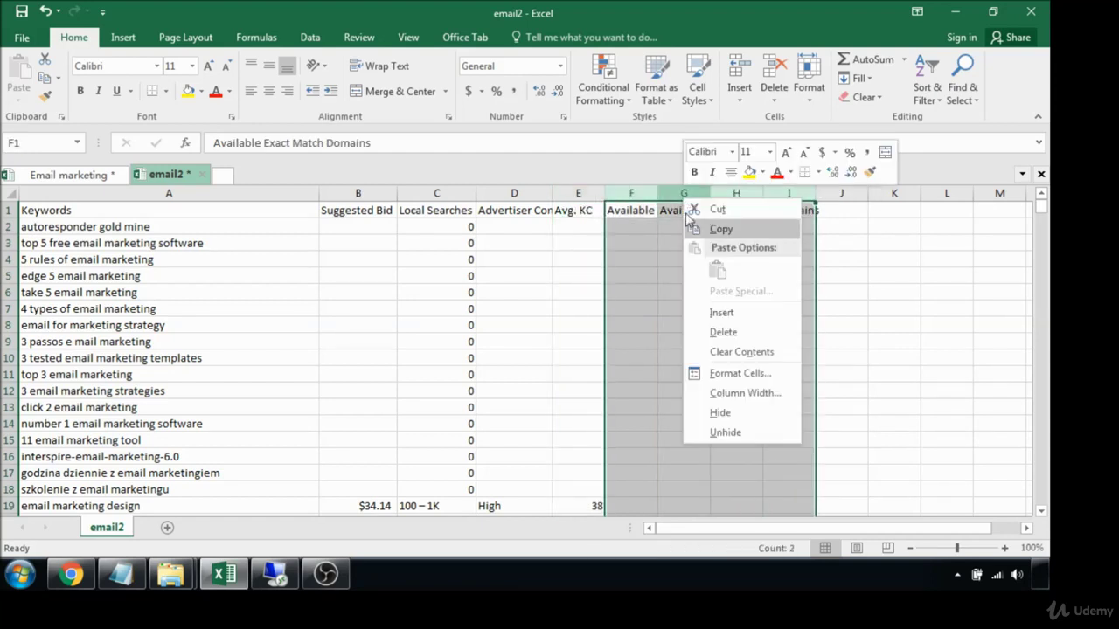
pyautogui.click(731, 332)
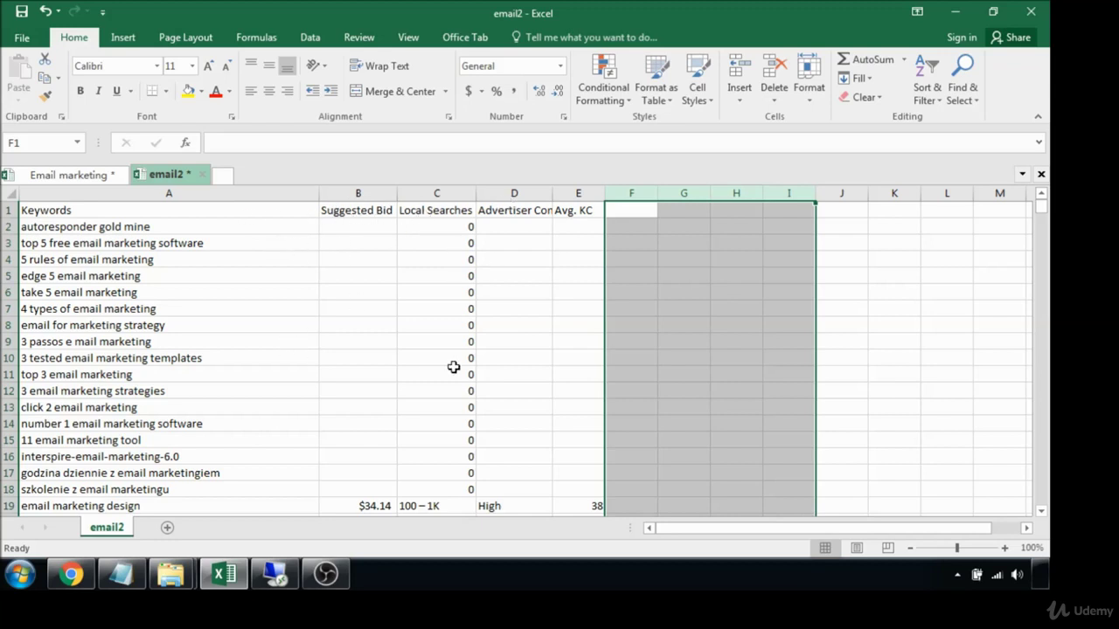
# Step: Move Local Searches before Suggested Bid and autofit the Advertiser Competition column
pyautogui.click(425, 190)
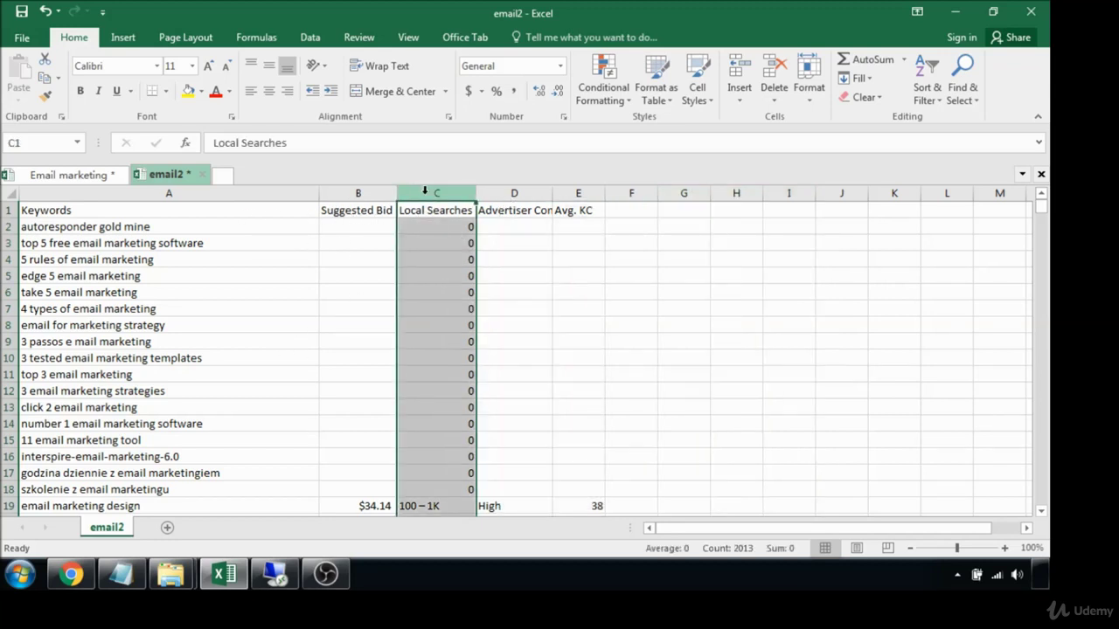
pyautogui.rightClick(425, 189)
pyautogui.click(457, 222)
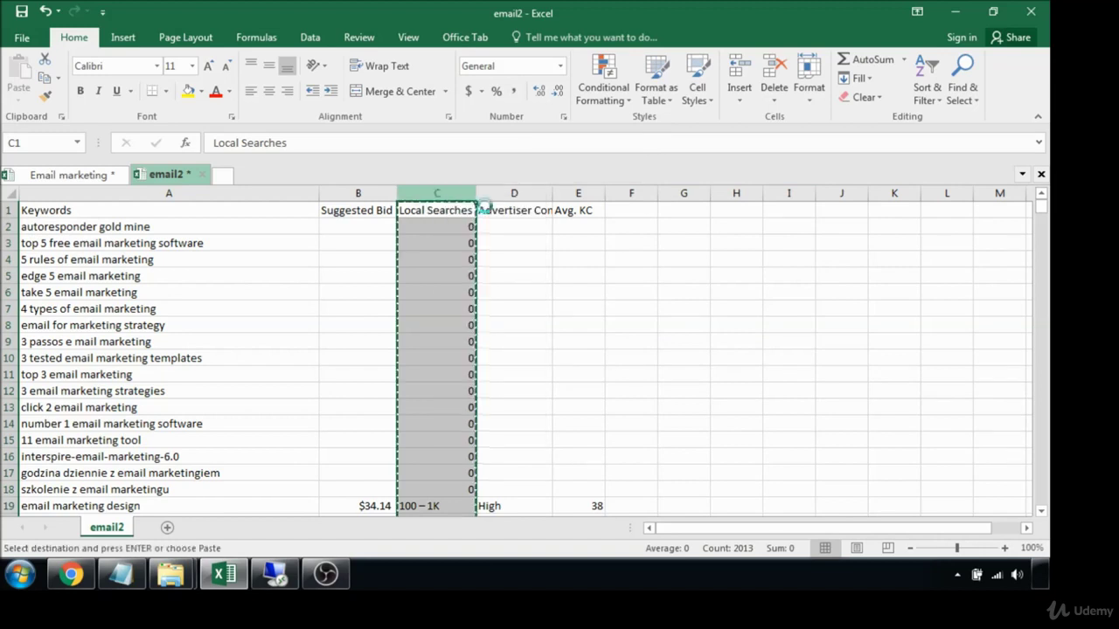
pyautogui.click(335, 190)
pyautogui.rightClick(335, 190)
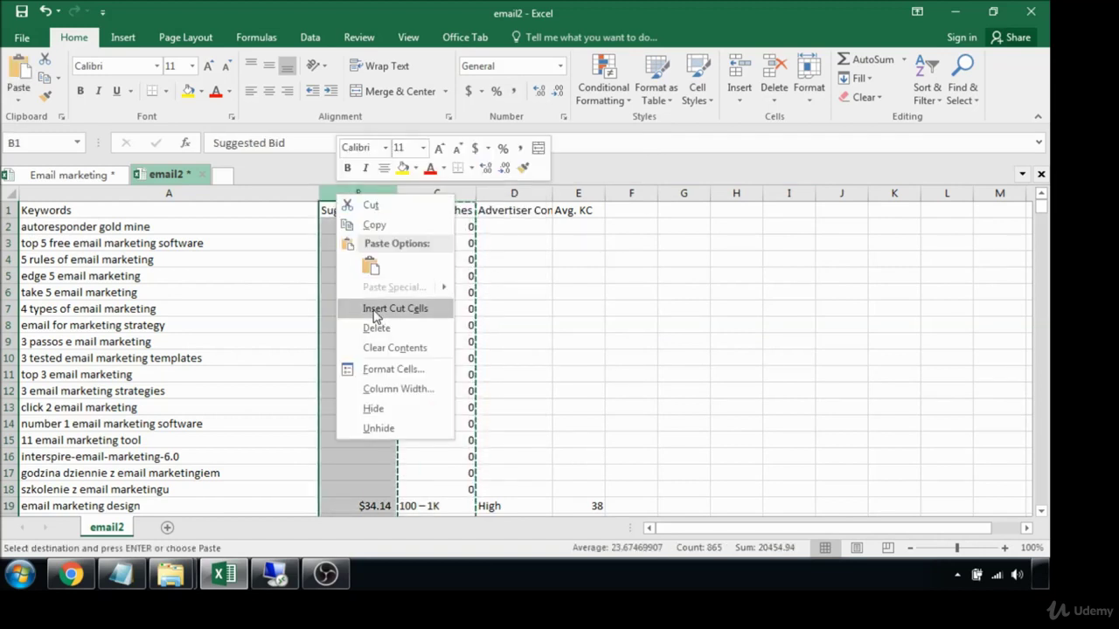
pyautogui.click(371, 308)
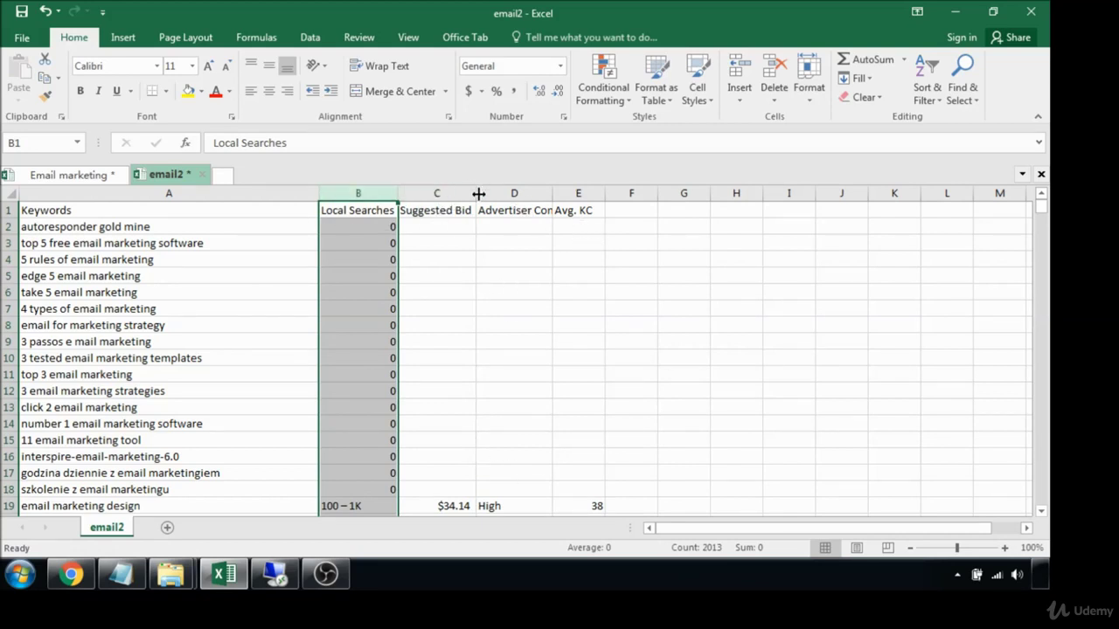
pyautogui.doubleClick(551, 188)
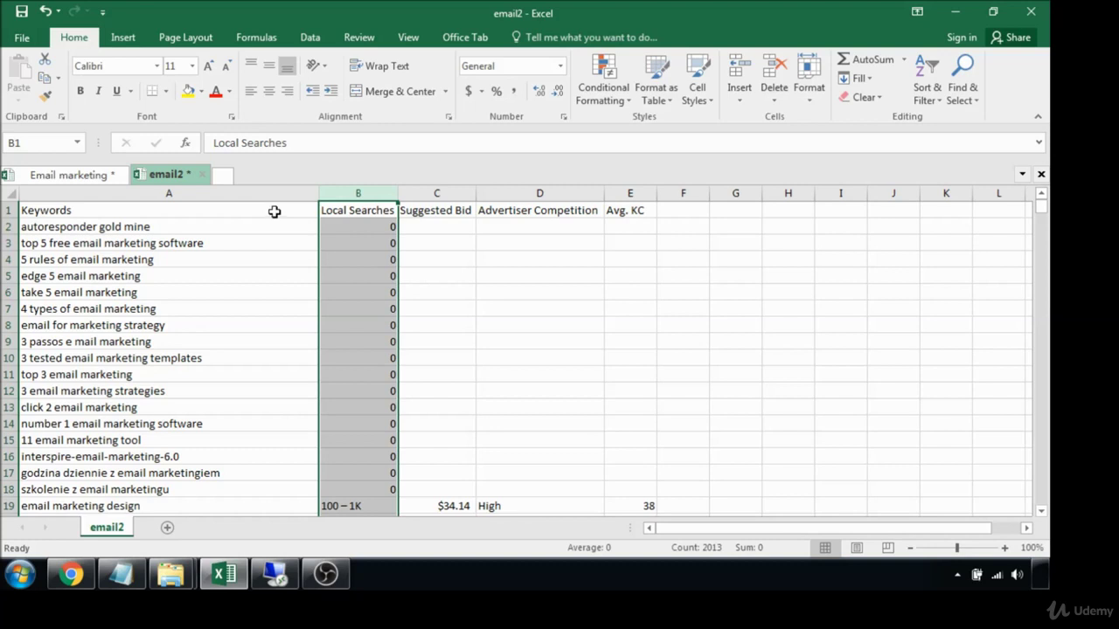
# Step: Copy the keyword table from A1:E1 down to row 2013
pyautogui.moveTo(263, 209); pyautogui.dragTo(619, 194)
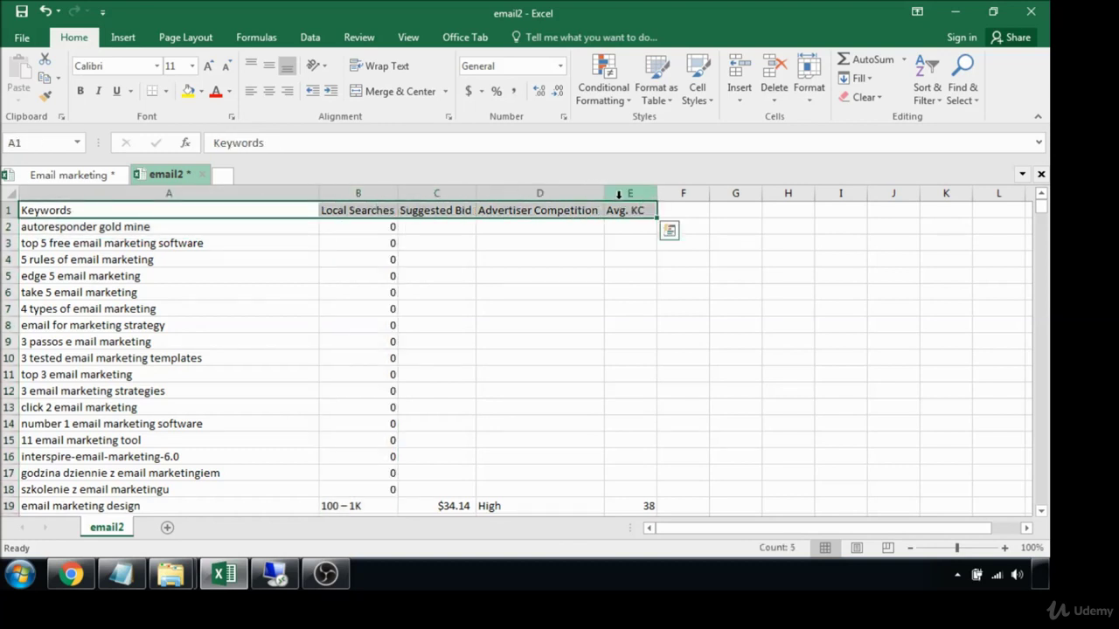
pyautogui.hotkey('ctrl', 'shift', 'Down')
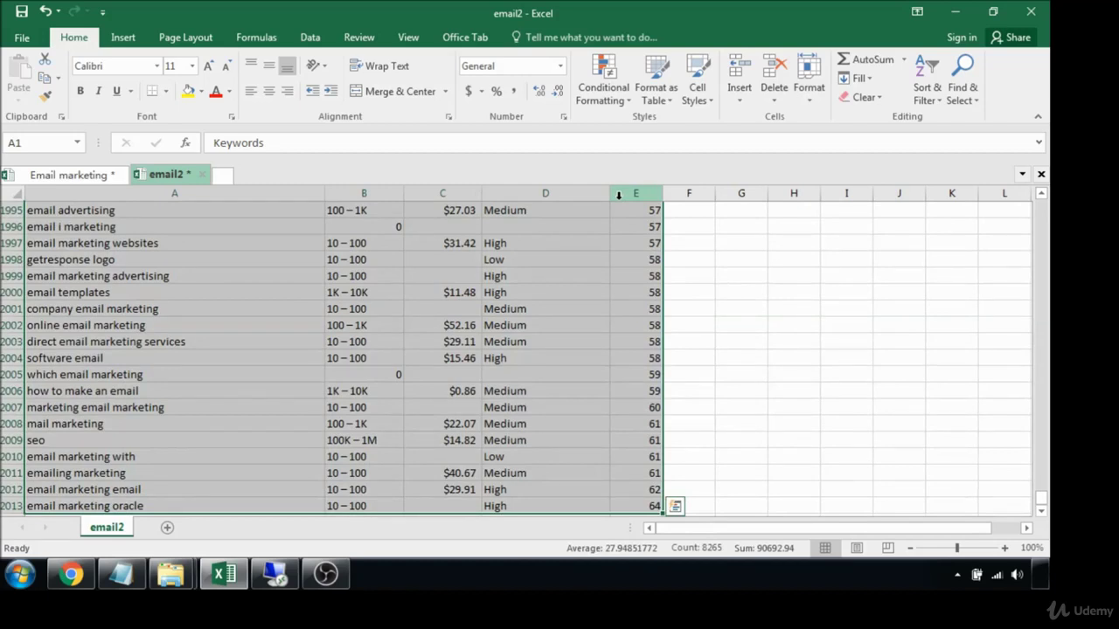
pyautogui.hotkey('ctrl', 'c')
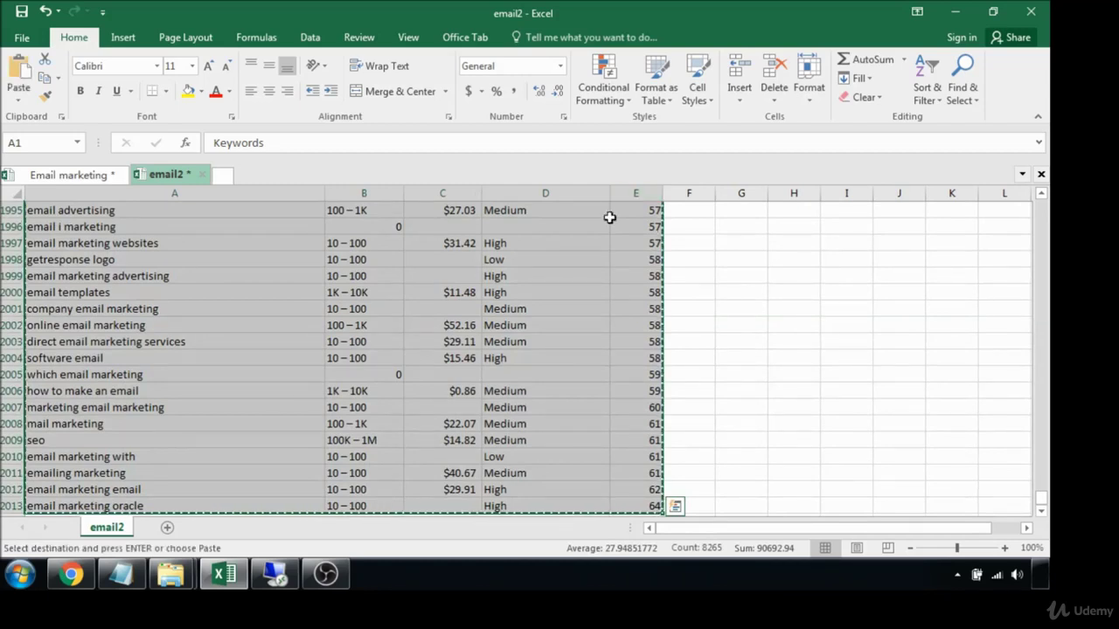
pyautogui.click(168, 530)
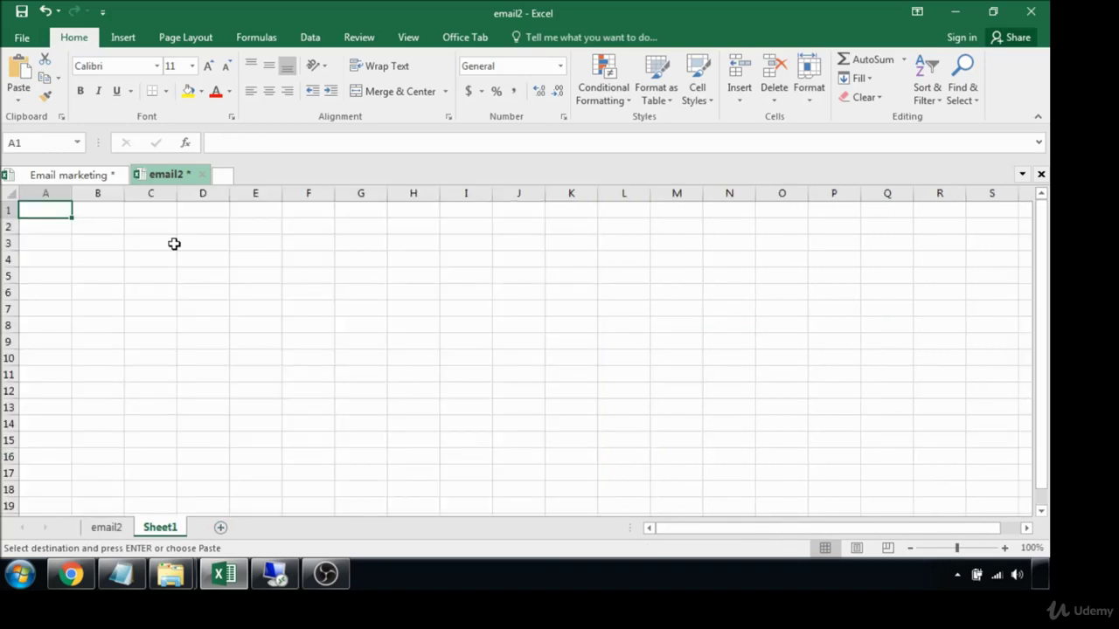
# Step: Paste the keyword table into Sheet1 and a new Sheet2, then return to email2
pyautogui.hotkey('ctrl', 'v')
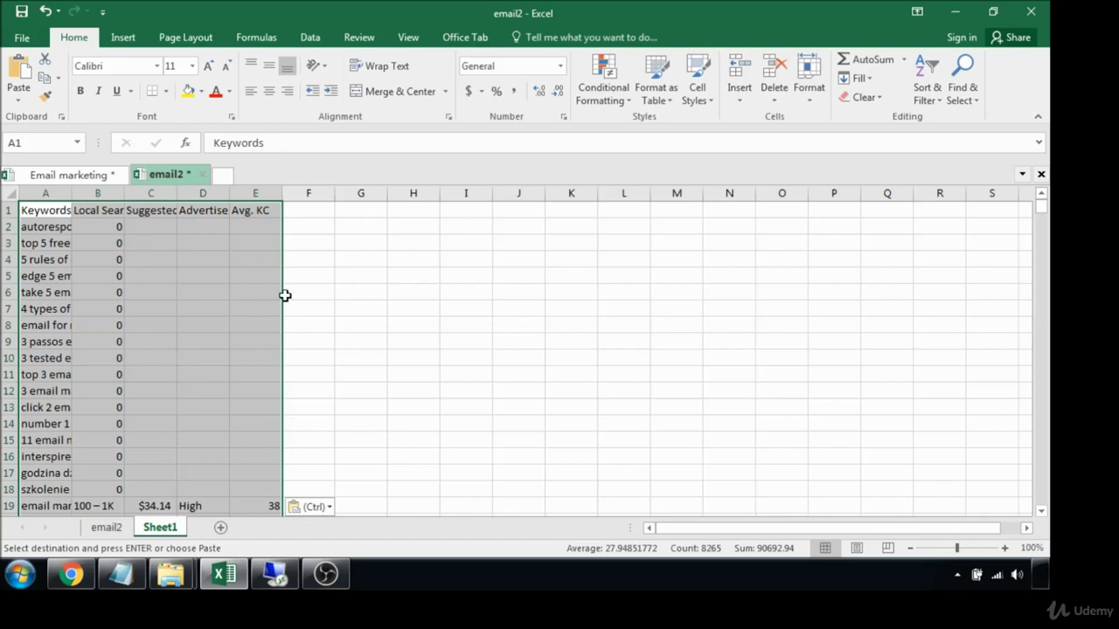
pyautogui.hotkey('ctrl', 'c')
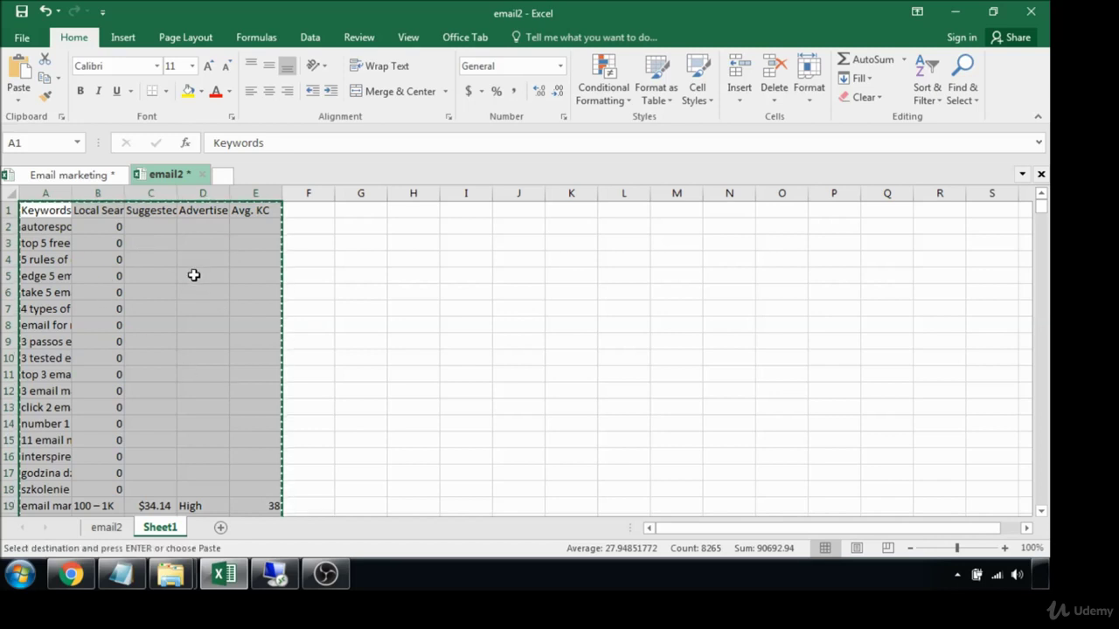
pyautogui.click(222, 529)
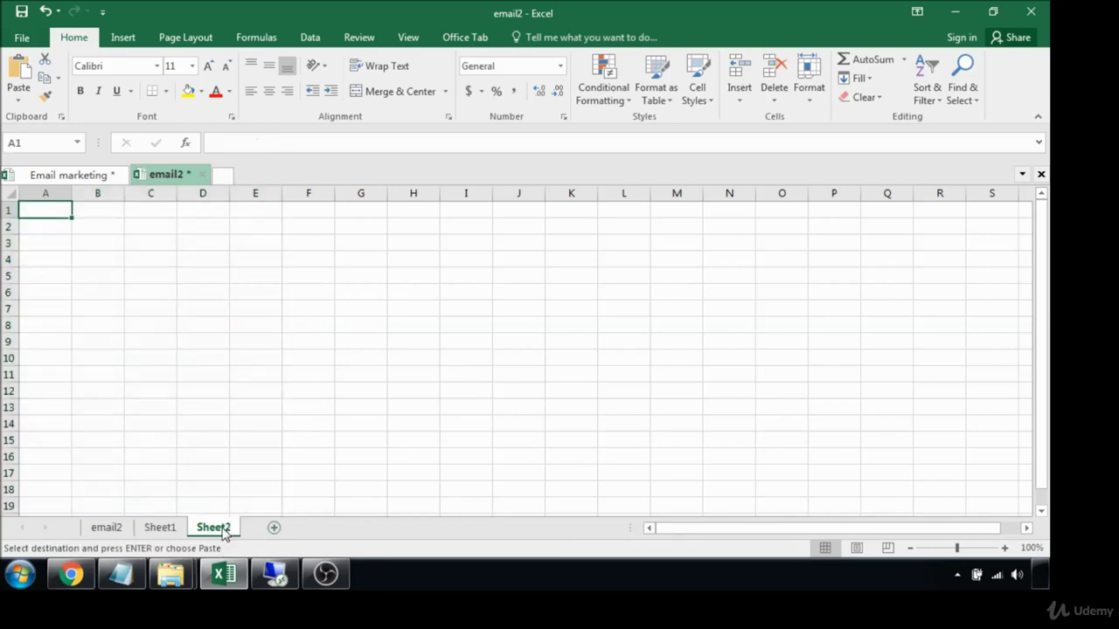
pyautogui.hotkey('ctrl', 'v')
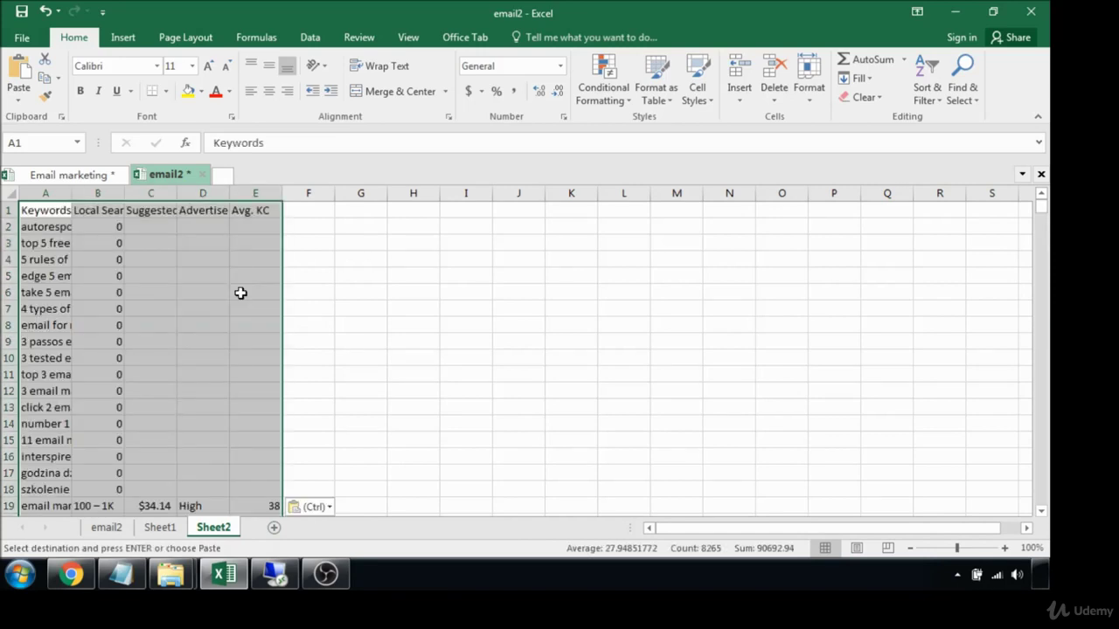
pyautogui.click(107, 528)
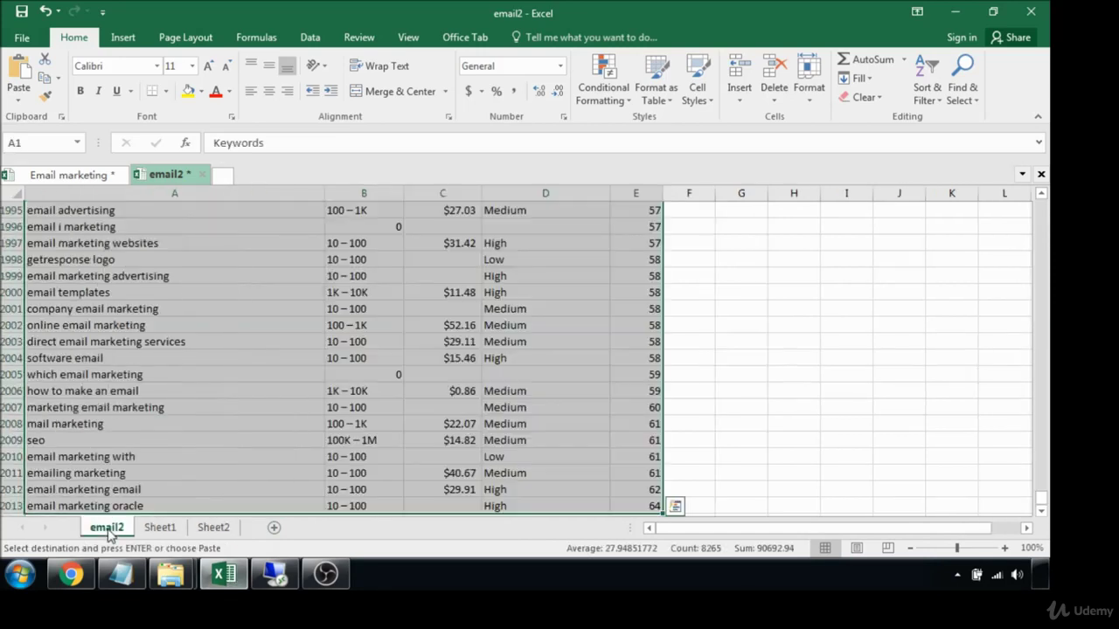
# Step: Rename the email2 sheet to ALL
pyautogui.rightClick(107, 529)
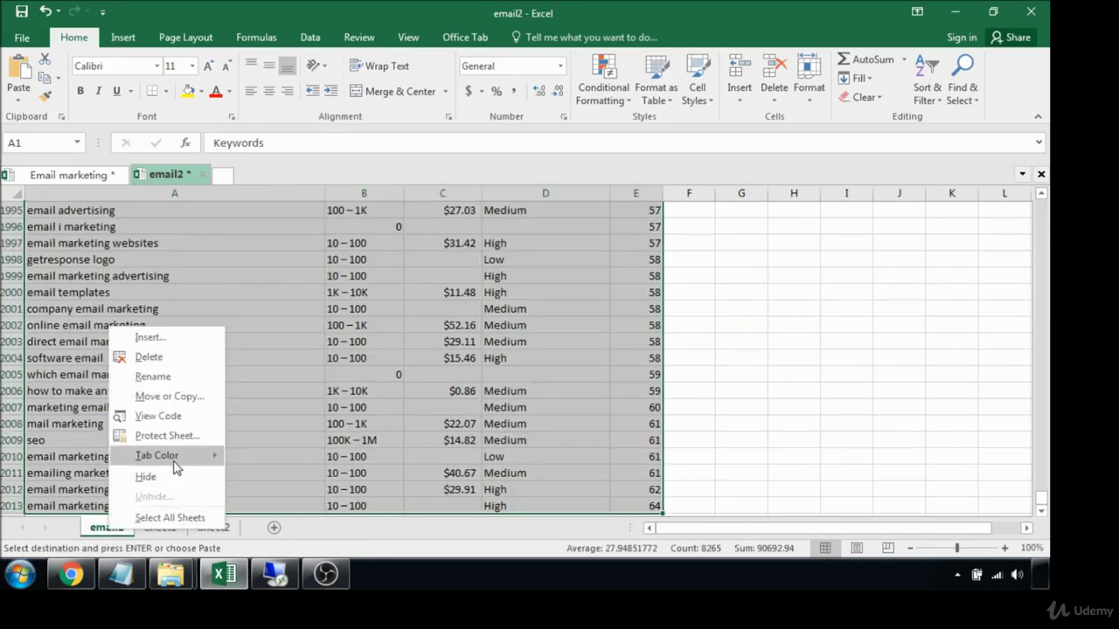
pyautogui.click(158, 377)
pyautogui.write('ALL')
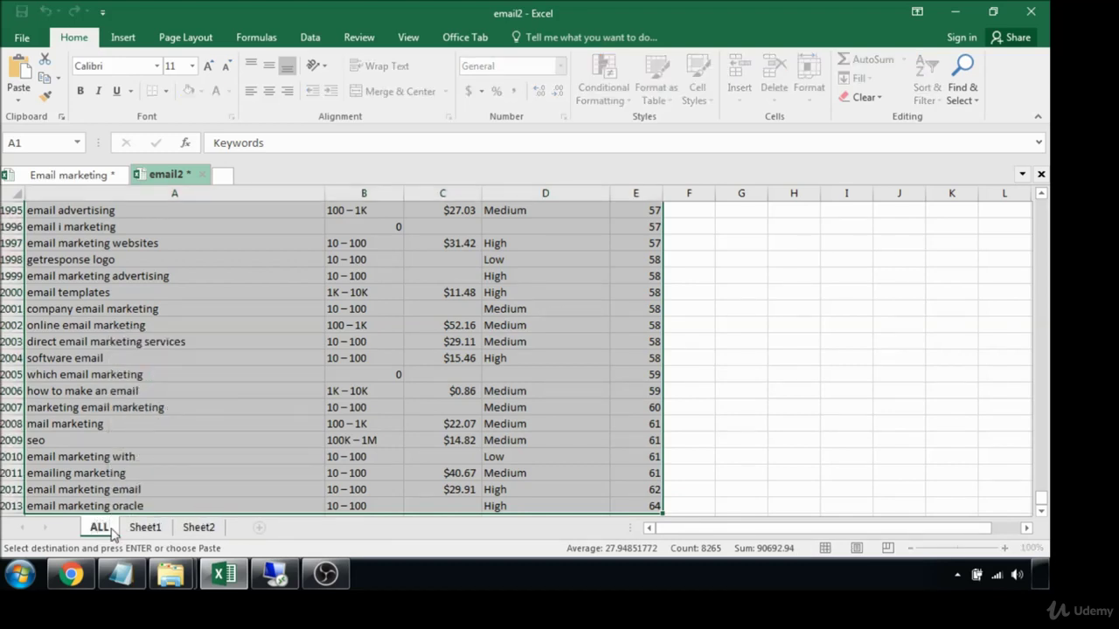
# Step: Rename Sheet1 to PPC Recommendations
pyautogui.click(150, 528)
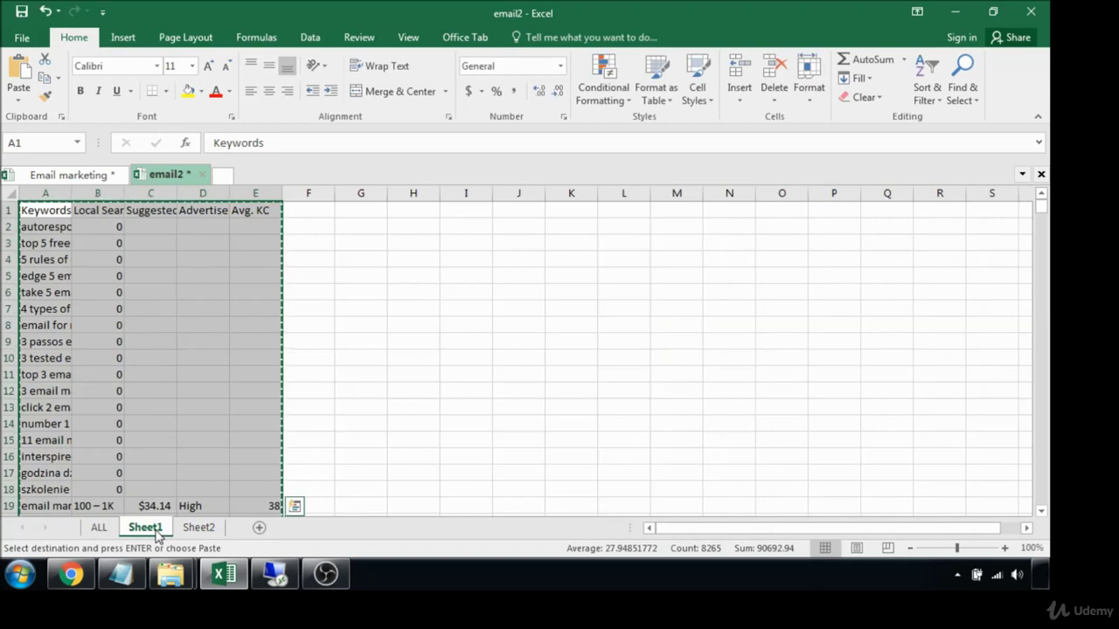
pyautogui.rightClick(158, 534)
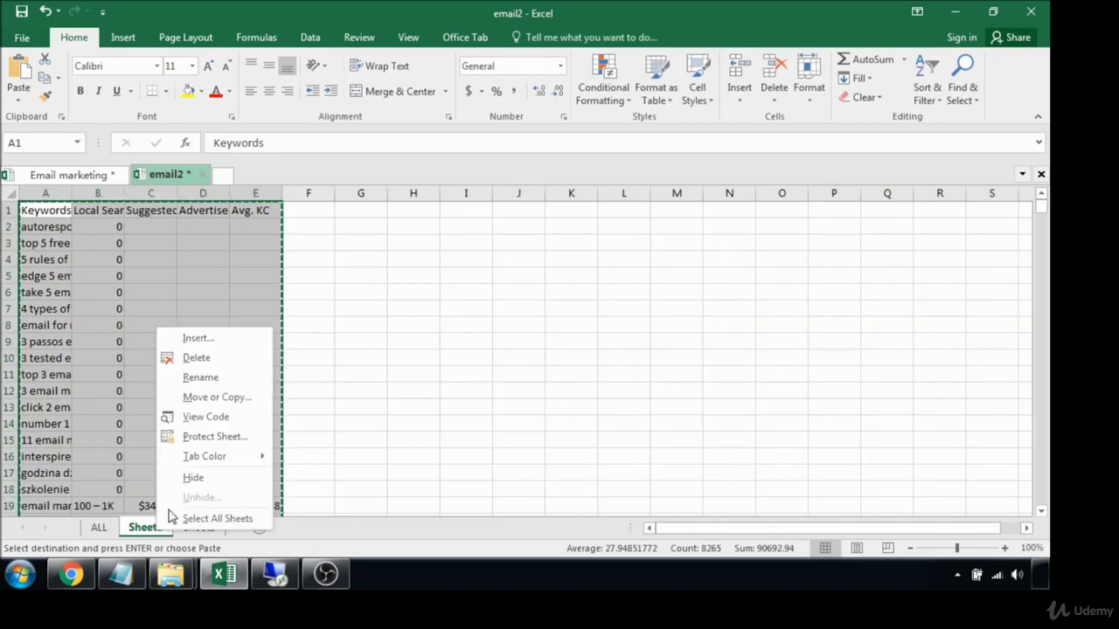
pyautogui.click(201, 378)
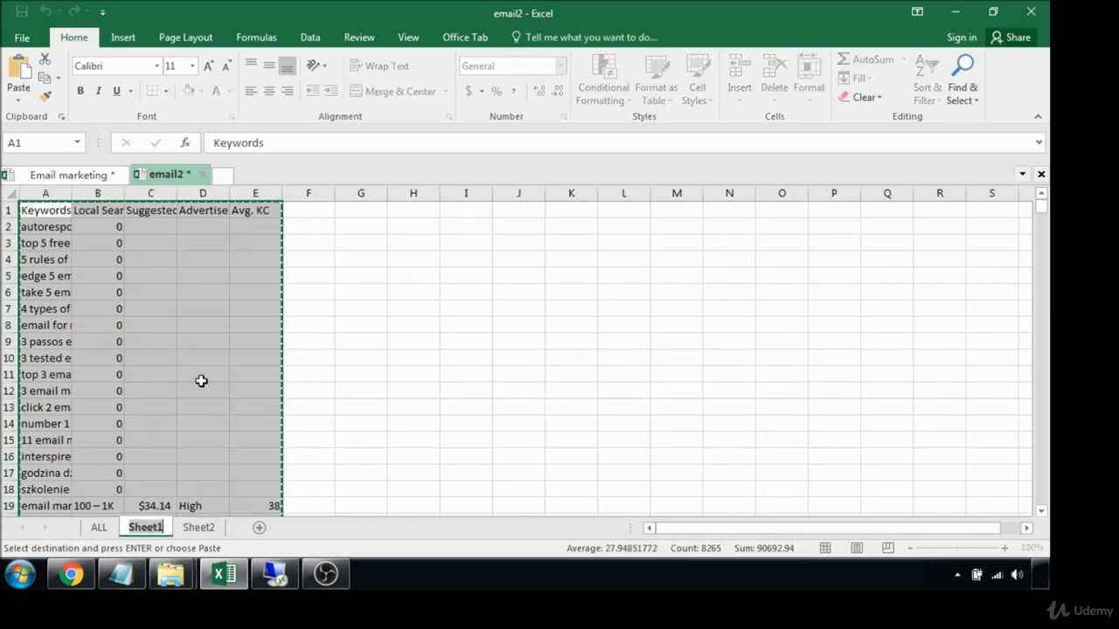
pyautogui.write('PPC')
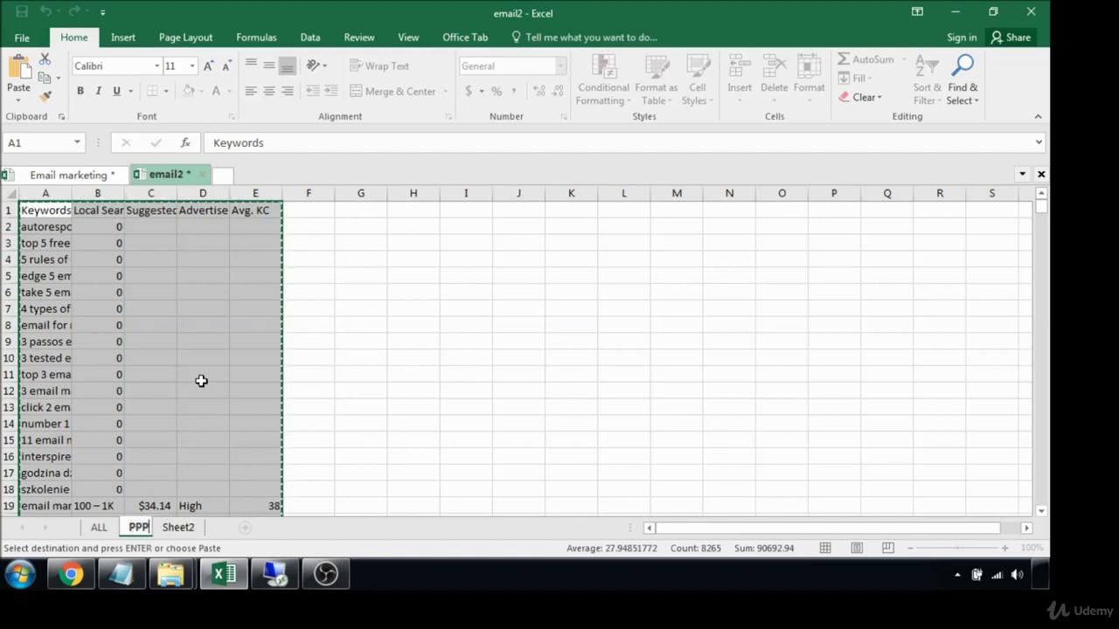
pyautogui.write(' Reco')
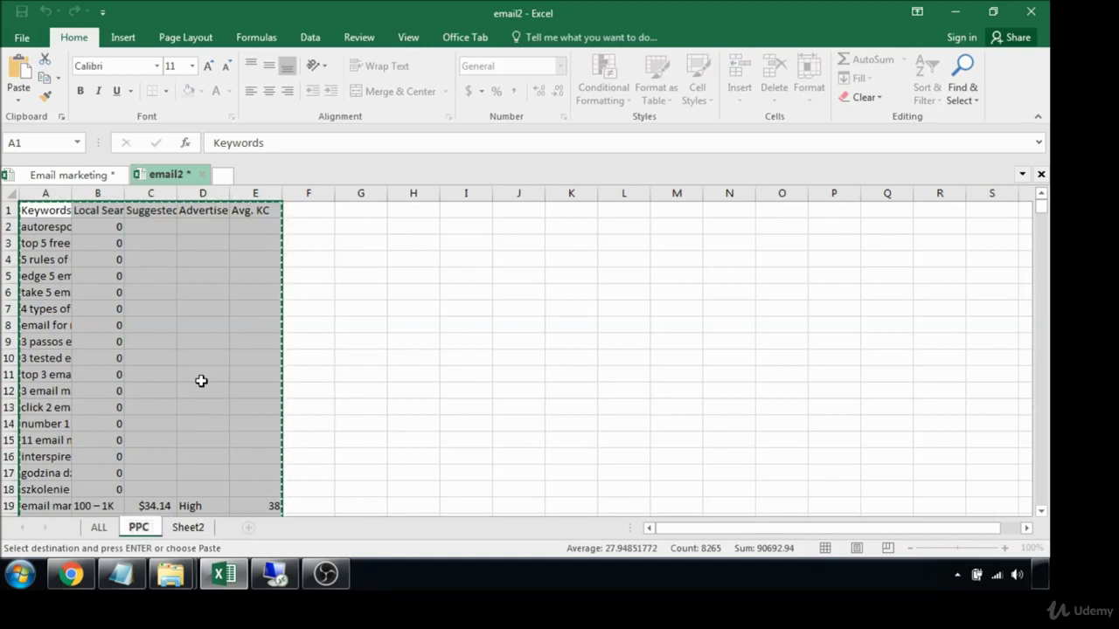
pyautogui.write('mme')
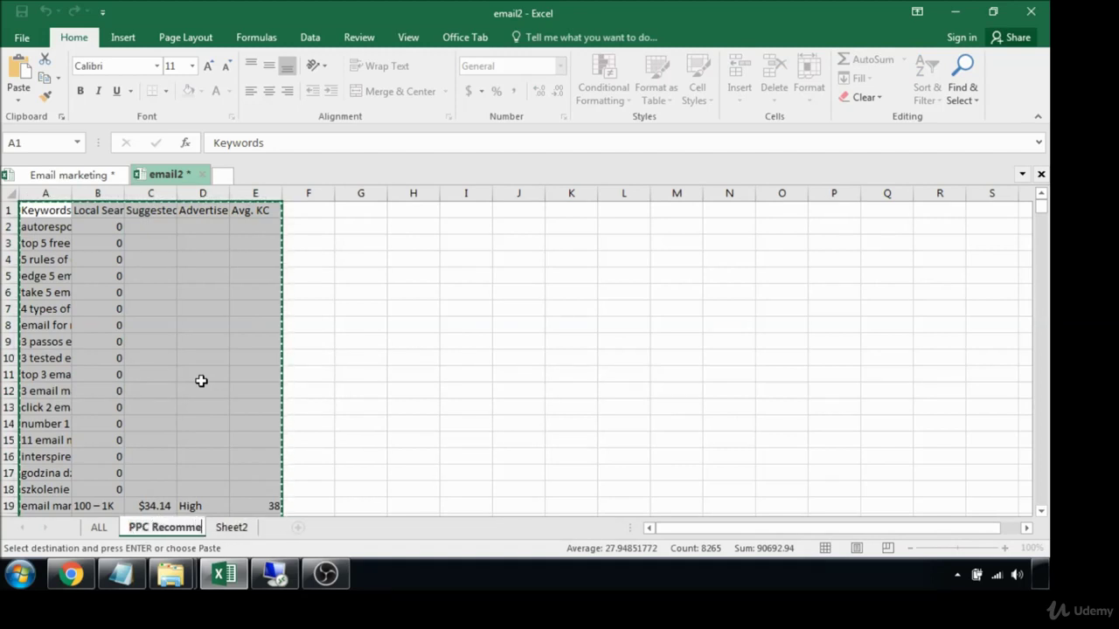
pyautogui.write('ndations')
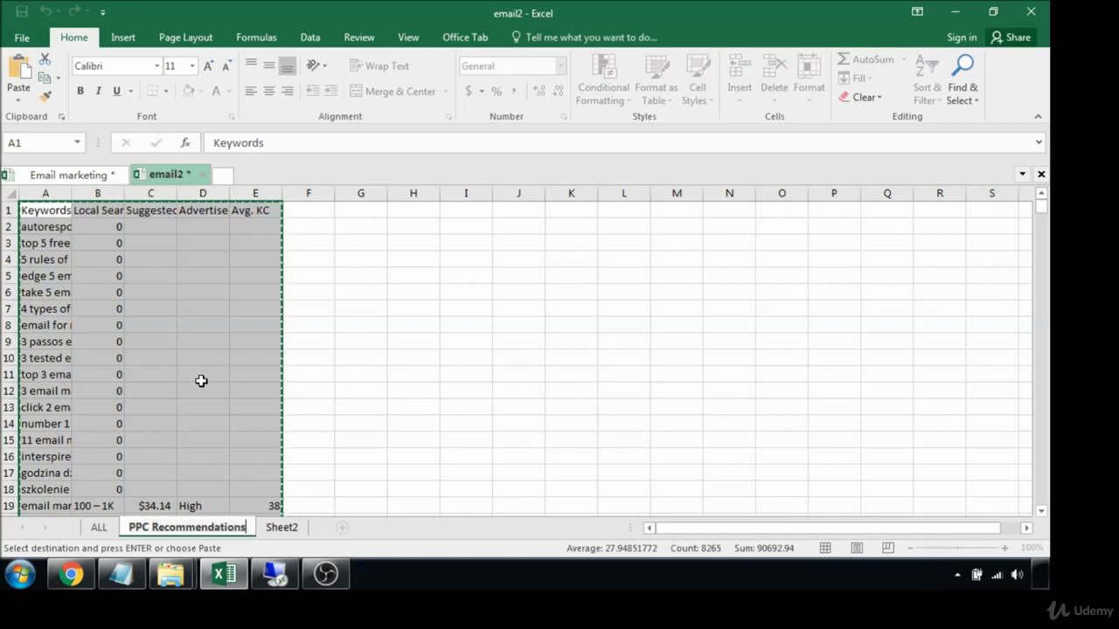
# Step: Rename Sheet2 to Organic Recommendations
pyautogui.click(281, 530)
pyautogui.rightClick(280, 531)
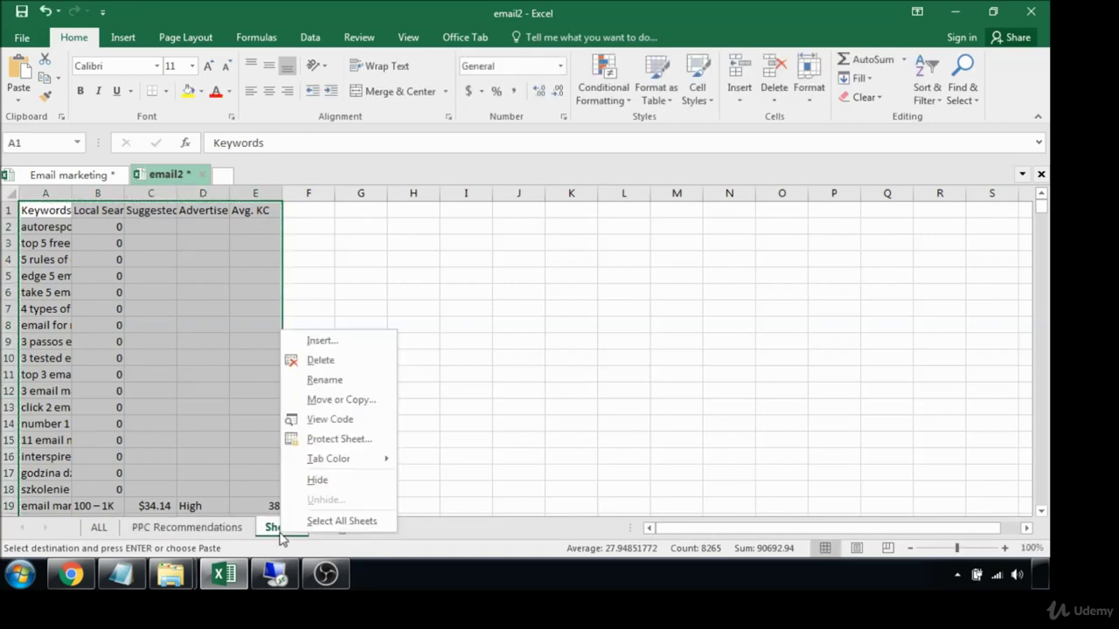
pyautogui.click(340, 377)
pyautogui.write('O')
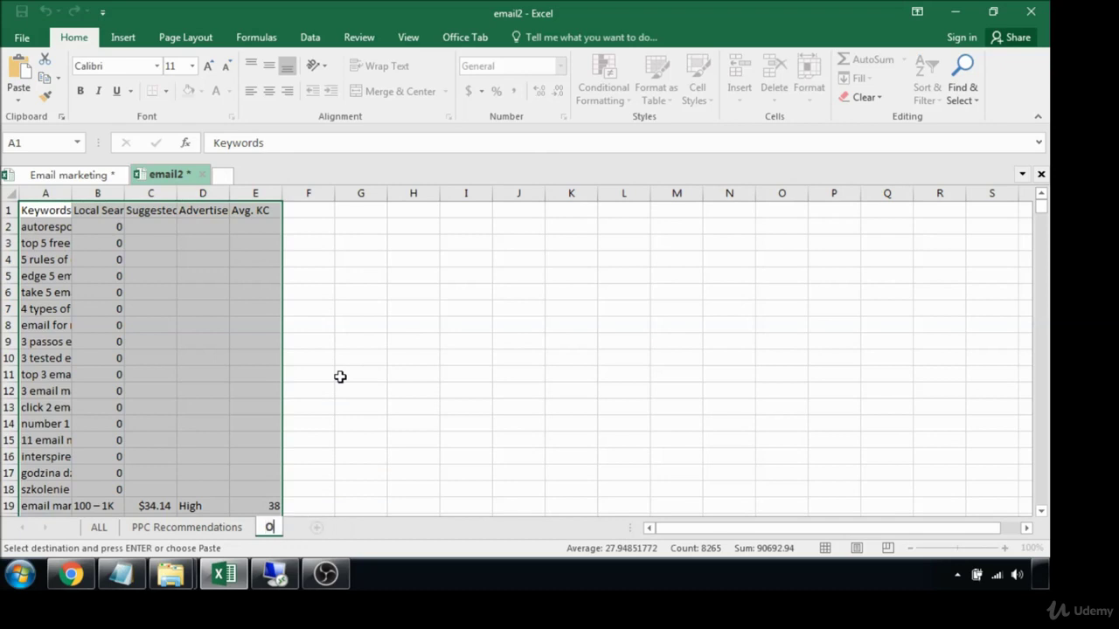
pyautogui.write('rganic Re')
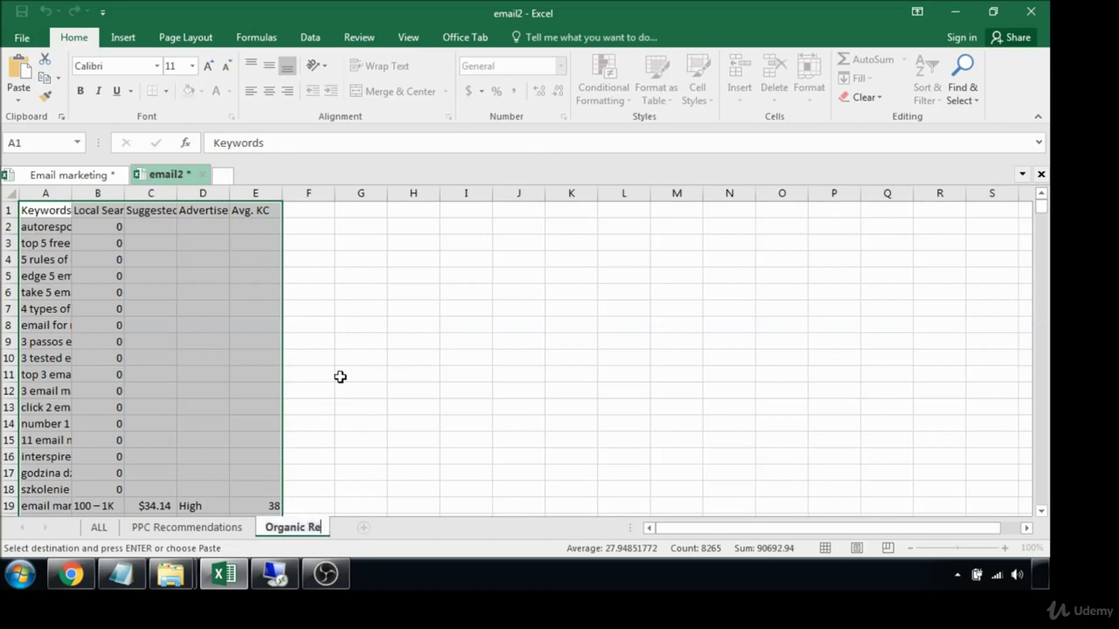
pyautogui.write('commendati')
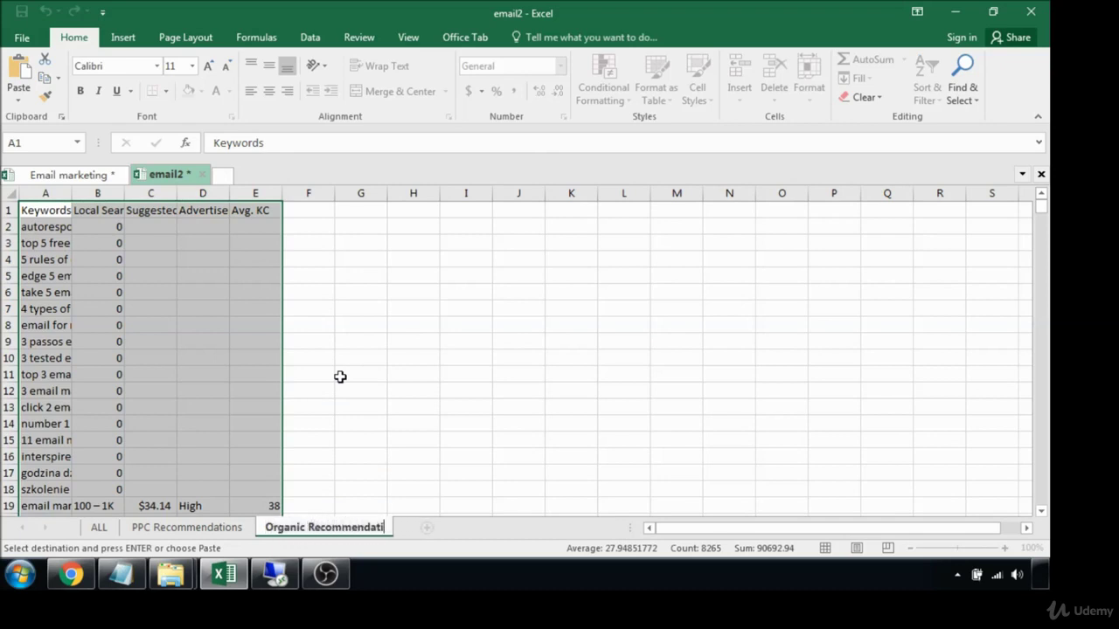
pyautogui.write('ons')
pyautogui.click(375, 357)
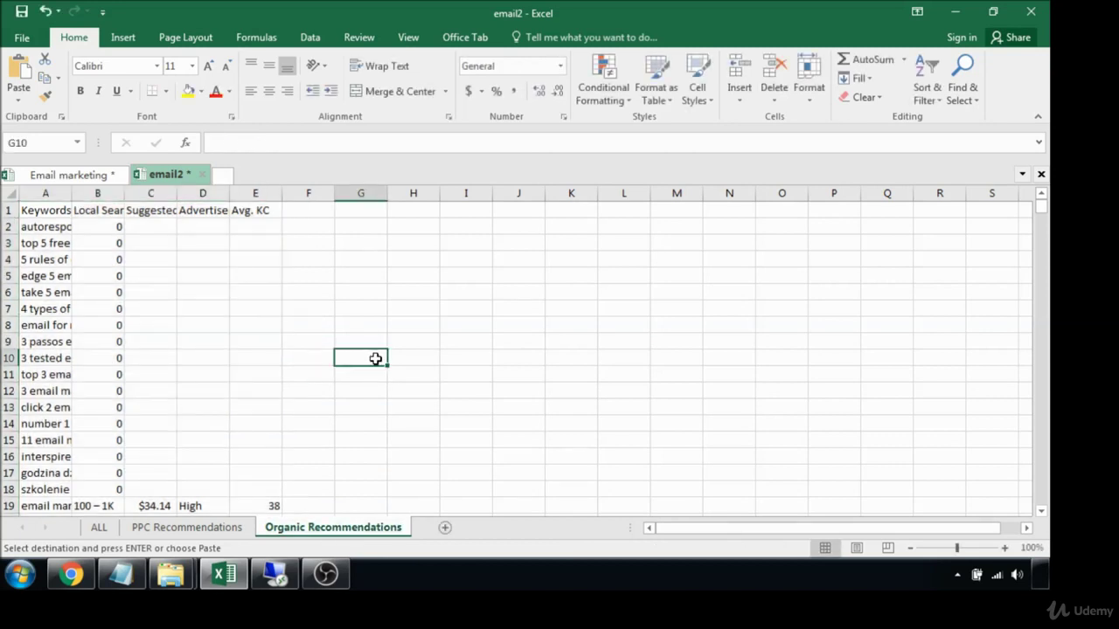
# Step: On the ALL sheet, custom-sort columns A:E by Local Searches, A to Z
pyautogui.click(98, 527)
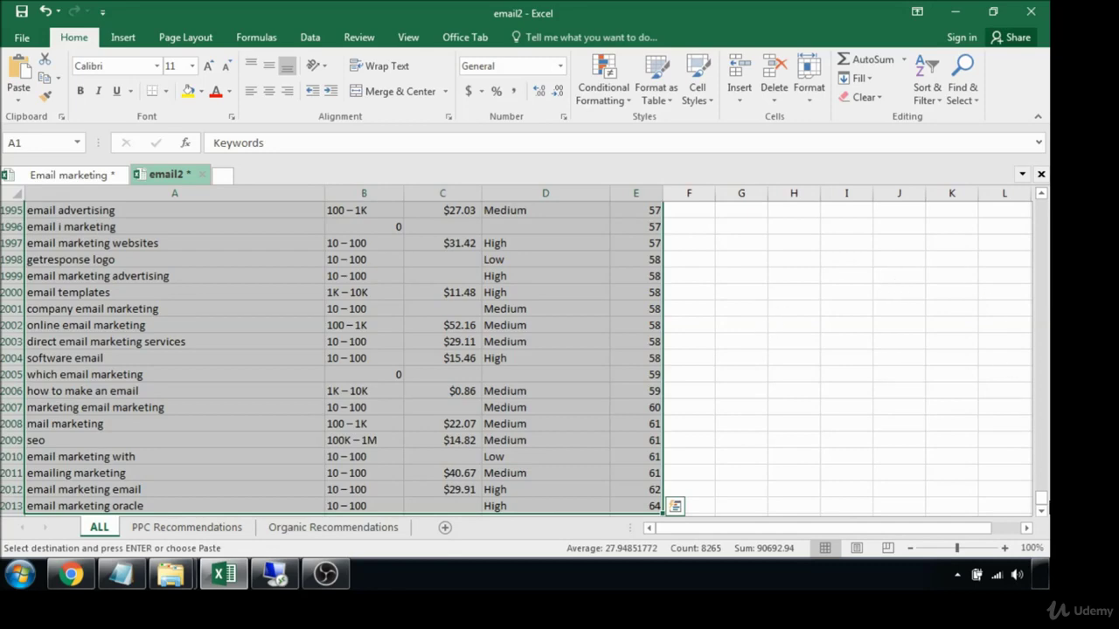
pyautogui.moveTo(1040, 500); pyautogui.dragTo(1039, 206)
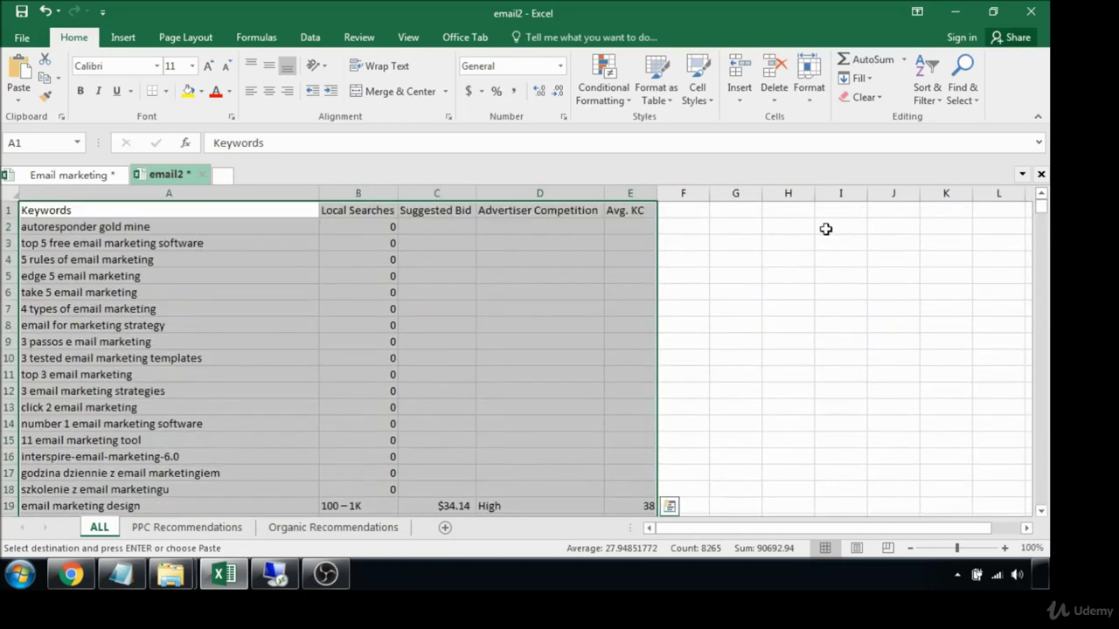
pyautogui.click(711, 261)
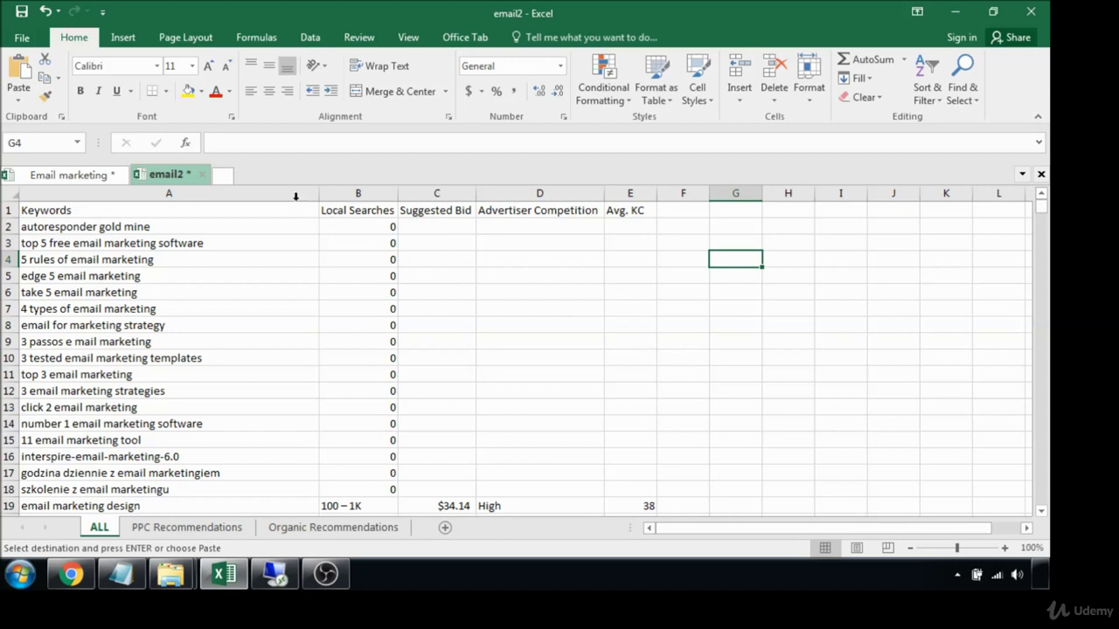
pyautogui.moveTo(294, 195); pyautogui.dragTo(653, 198)
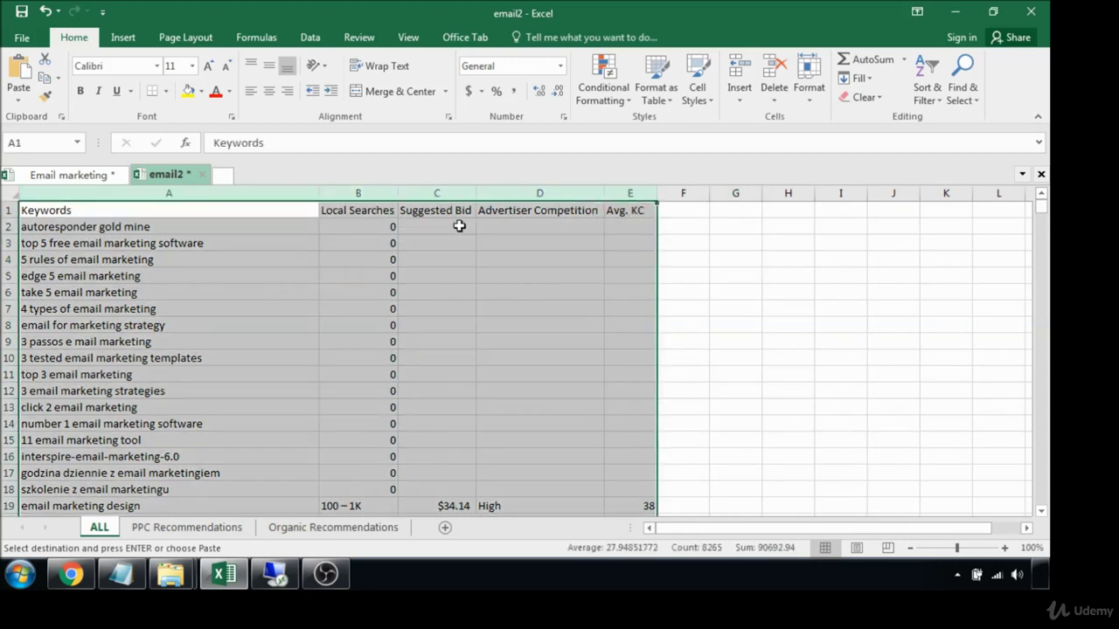
pyautogui.click(928, 92)
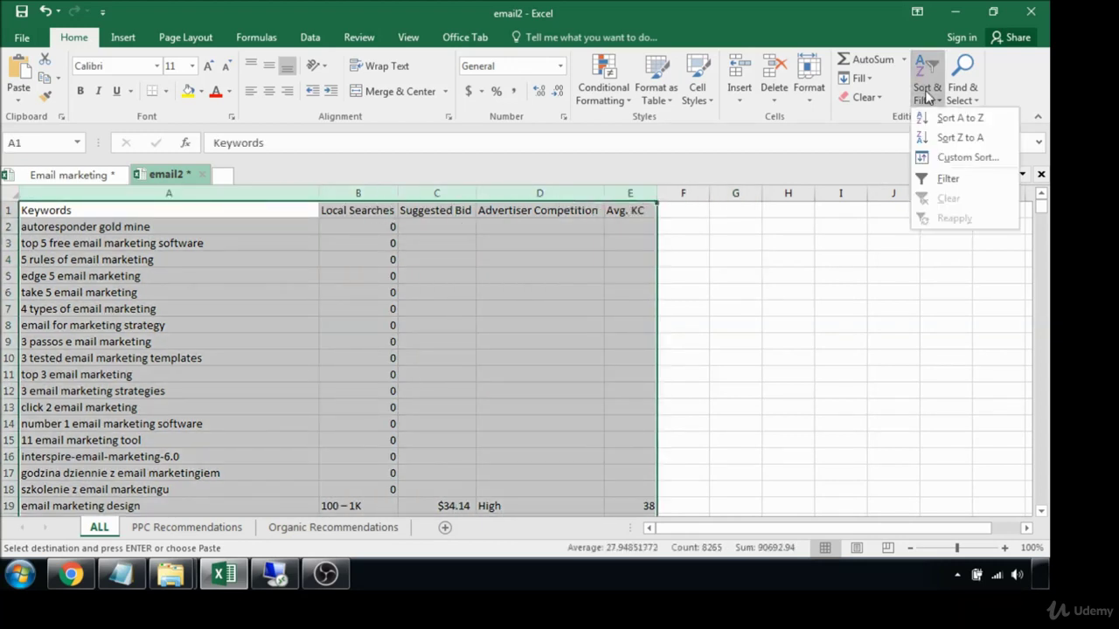
pyautogui.click(962, 158)
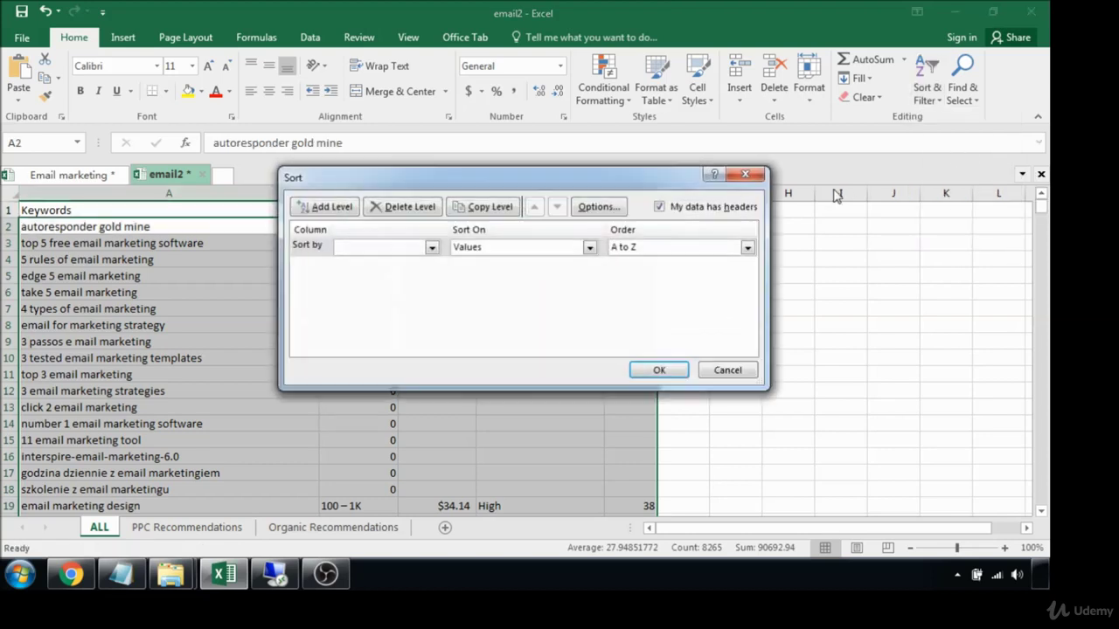
pyautogui.click(432, 247)
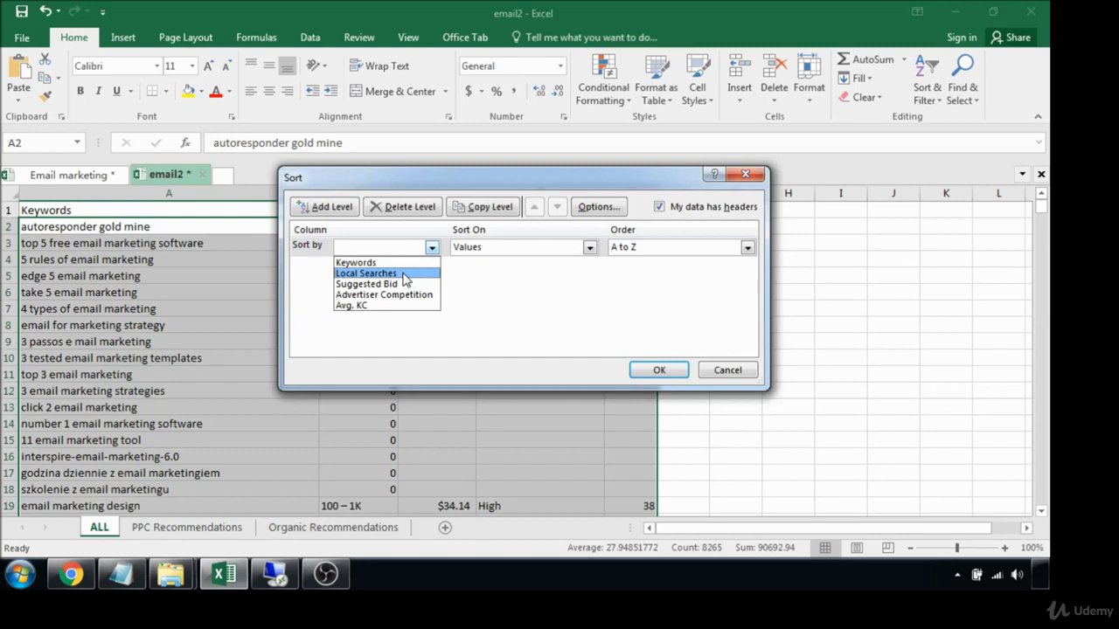
pyautogui.click(403, 274)
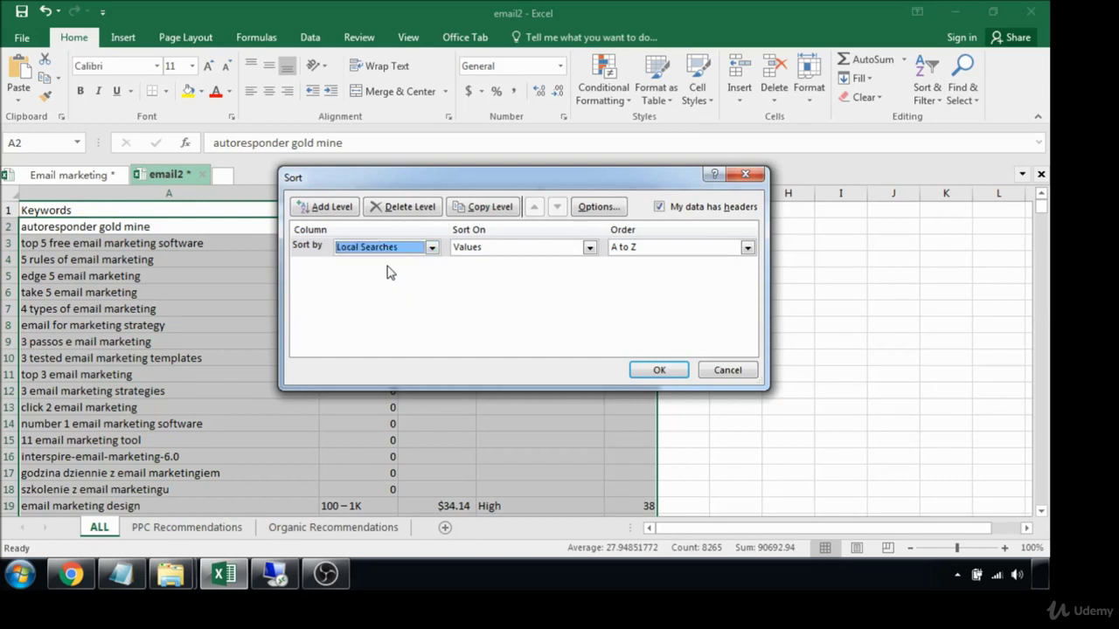
pyautogui.click(660, 370)
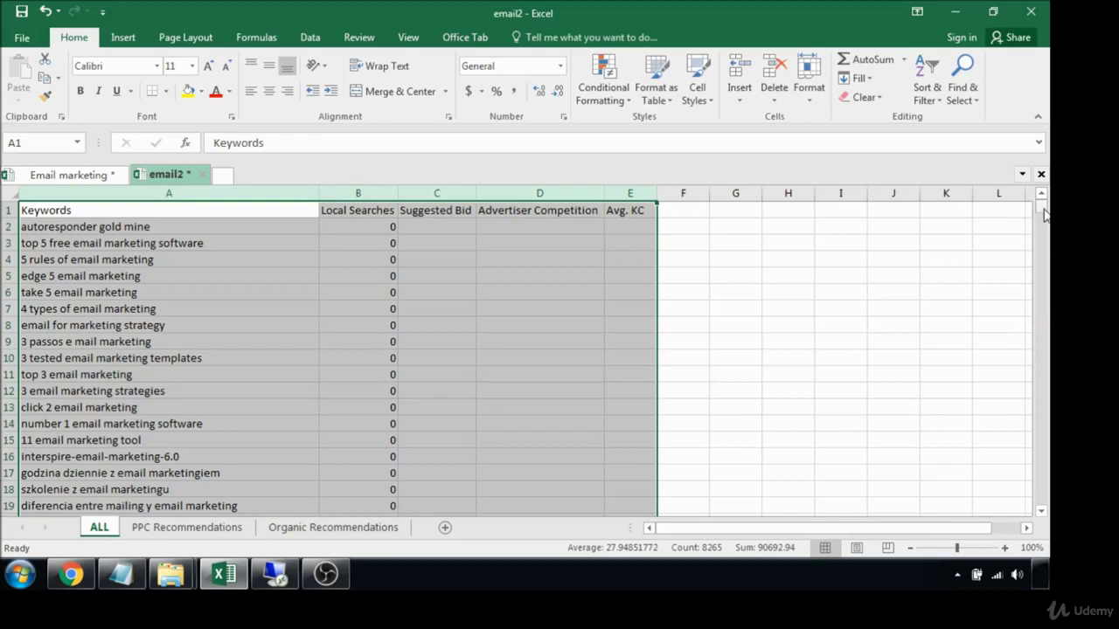
pyautogui.moveTo(1041, 208); pyautogui.dragTo(1045, 483)
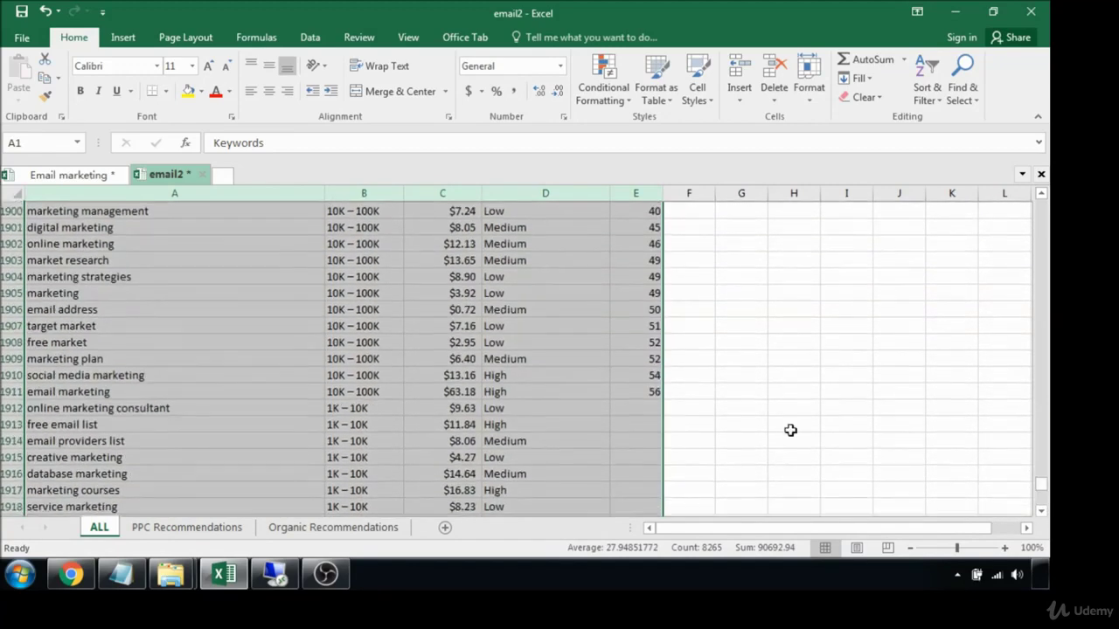
# Step: Move the seo keyword row from row 1895 down to row 1911
pyautogui.scroll(1, 343, 418)
pyautogui.scroll(1, 253, 276)
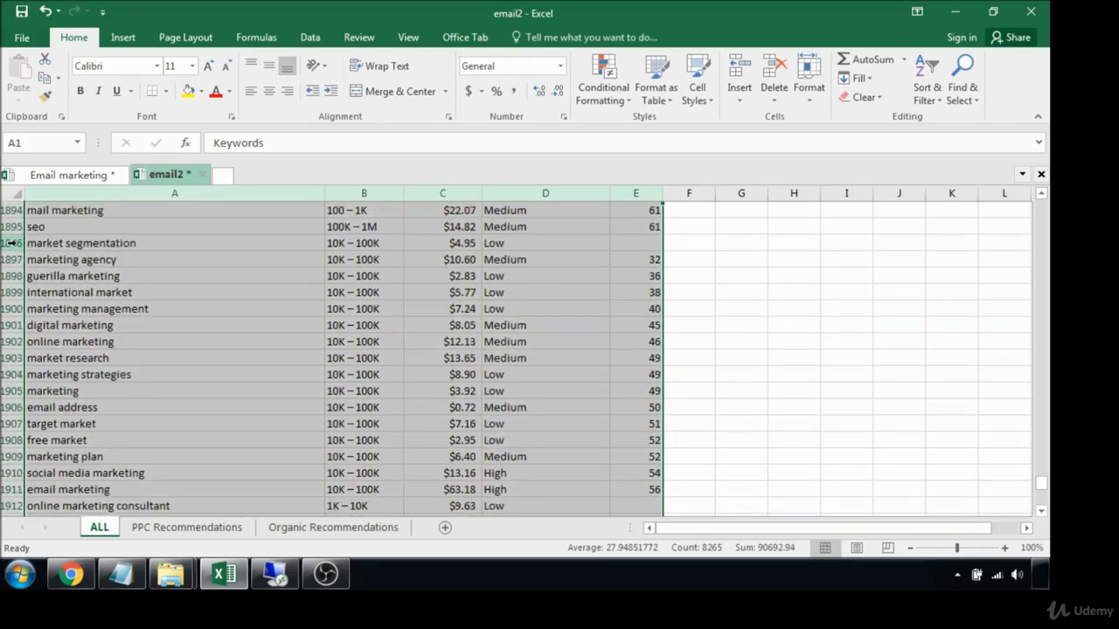
pyautogui.click(14, 229)
pyautogui.rightClick(14, 229)
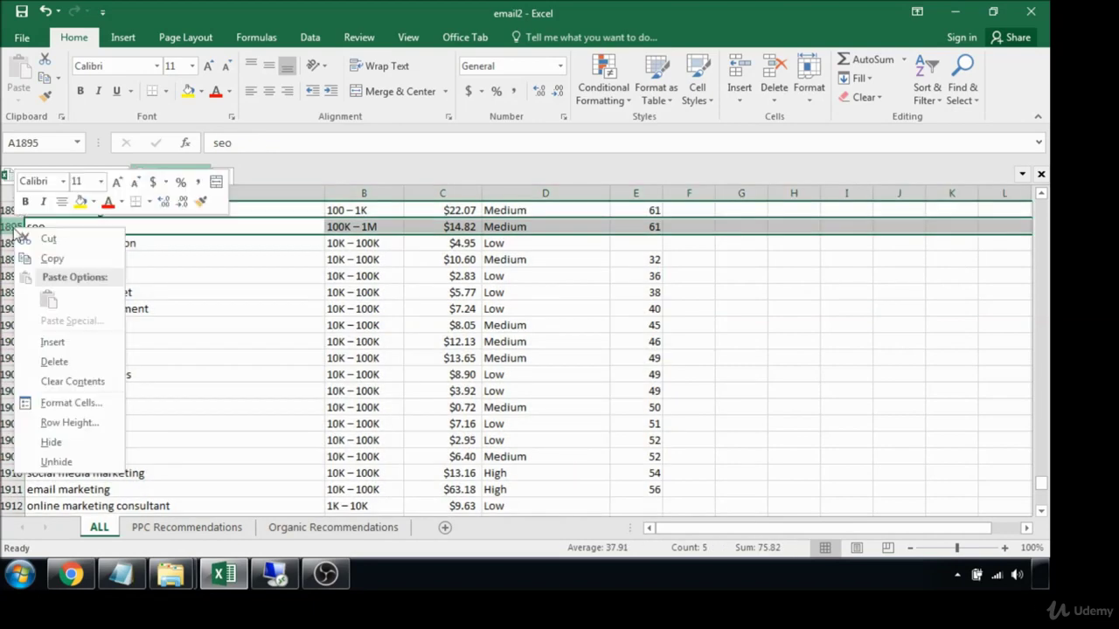
pyautogui.click(50, 237)
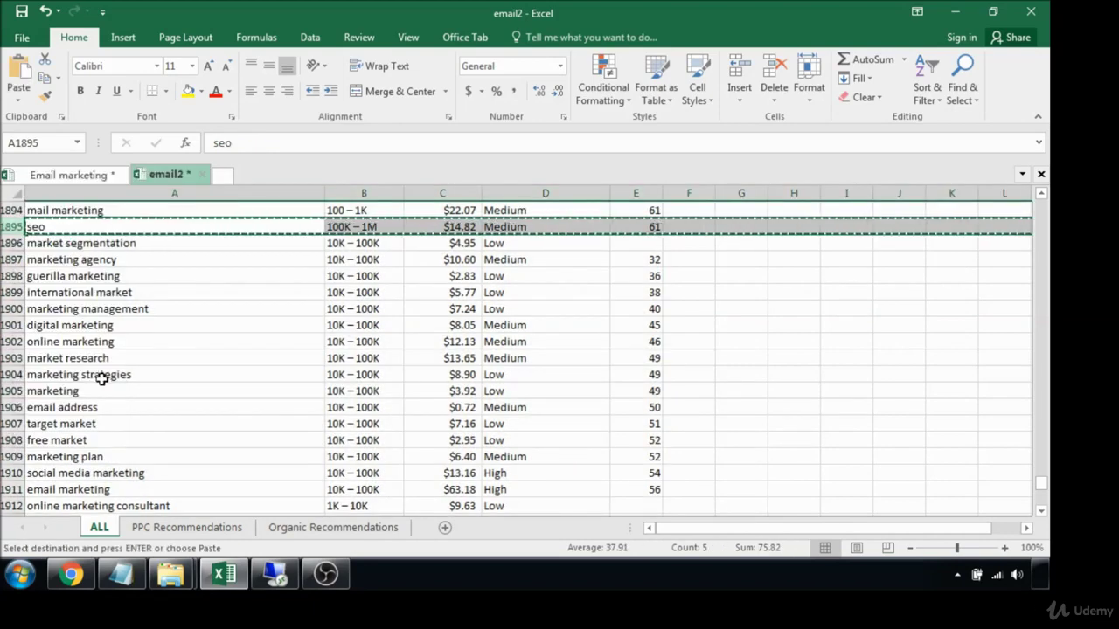
pyautogui.click(12, 505)
pyautogui.rightClick(12, 505)
pyautogui.click(61, 376)
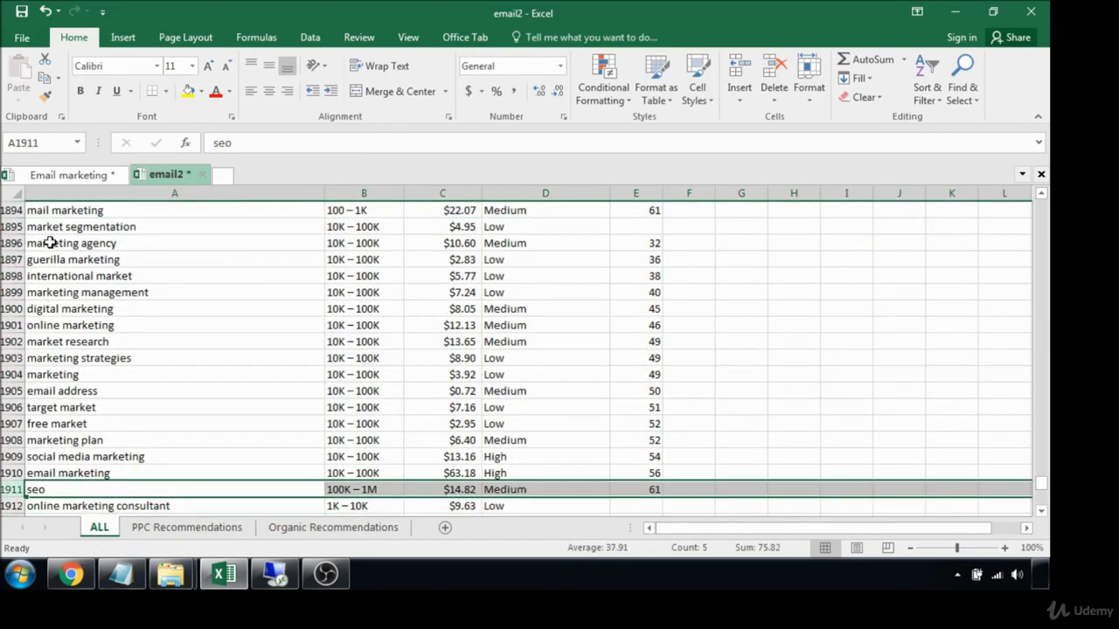
# Step: Move the block of 10K–100K rows to sit directly above the email row
pyautogui.moveTo(13, 227); pyautogui.dragTo(8, 507)
pyautogui.rightClick(7, 262)
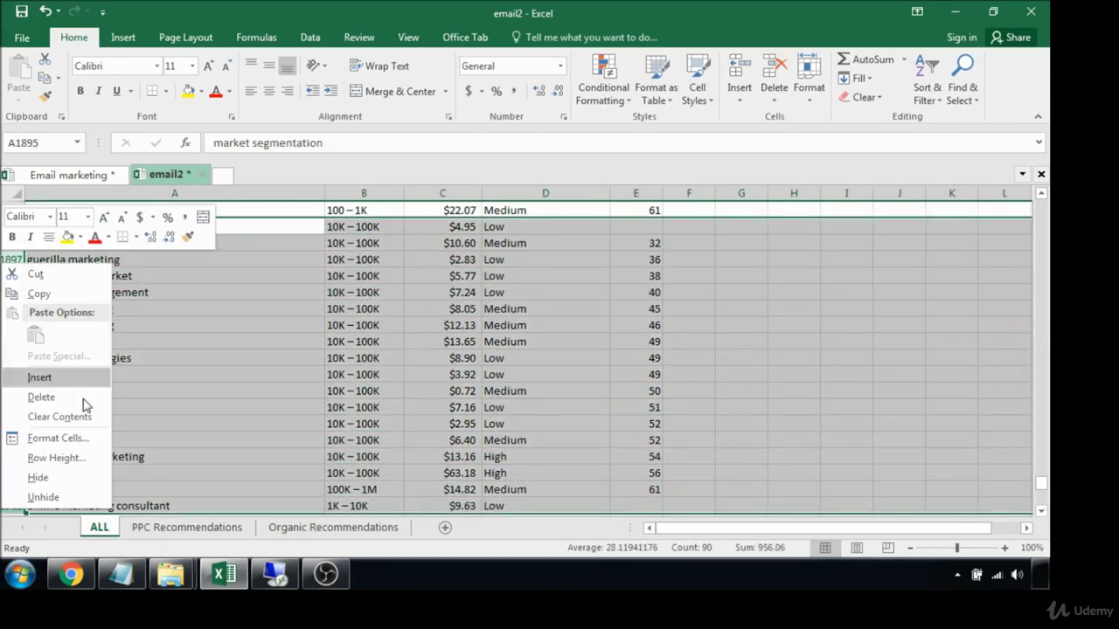
pyautogui.click(35, 274)
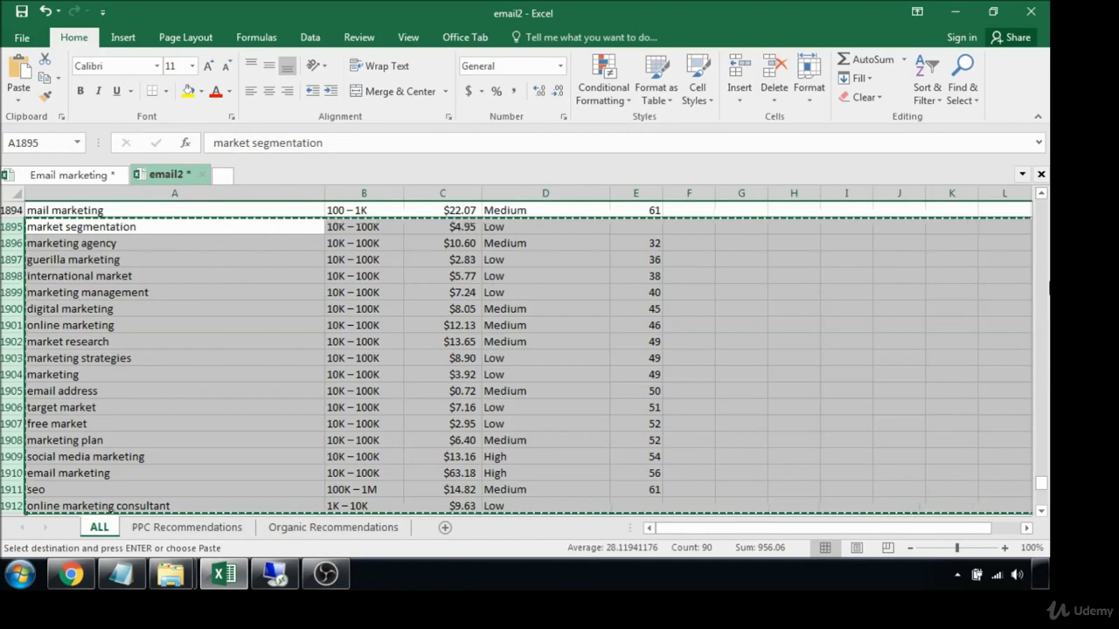
pyautogui.moveTo(1043, 487); pyautogui.dragTo(1044, 507)
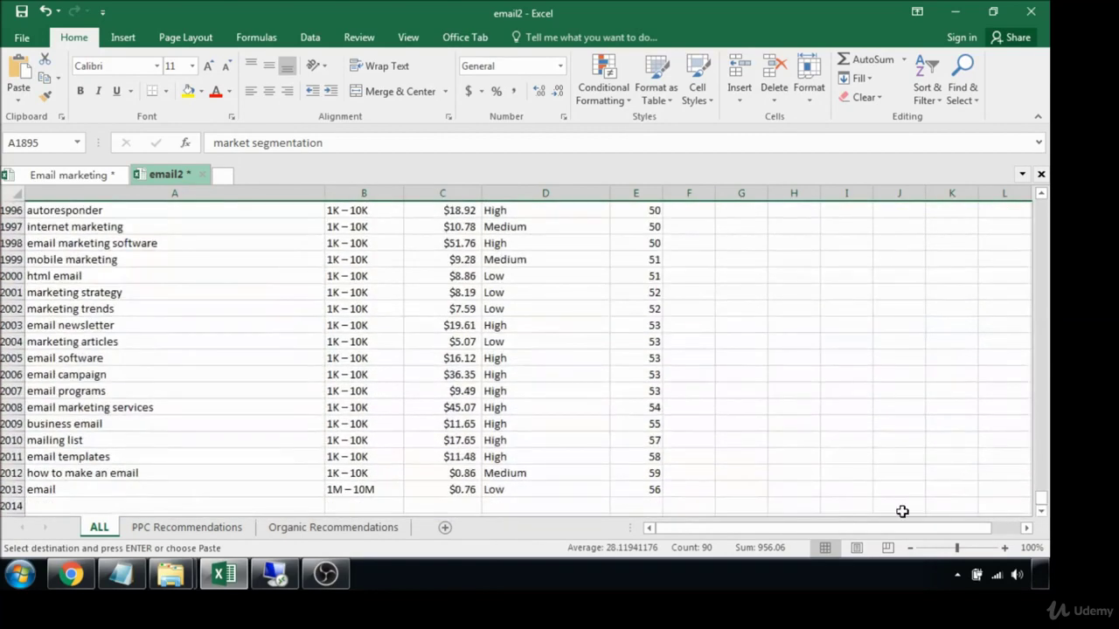
pyautogui.click(12, 489)
pyautogui.rightClick(12, 492)
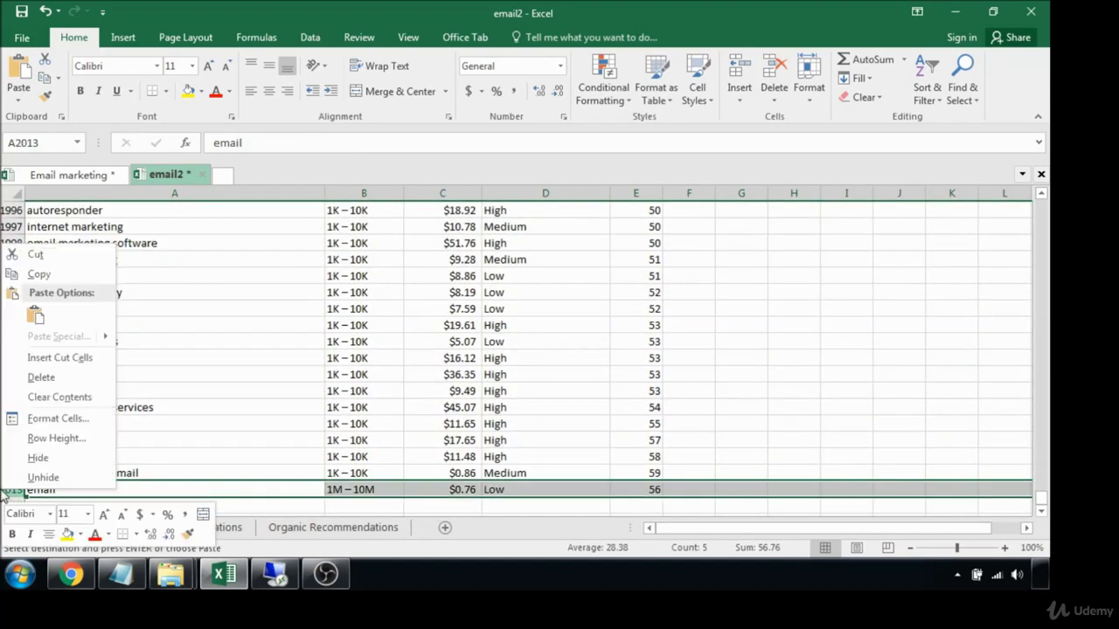
pyautogui.click(63, 354)
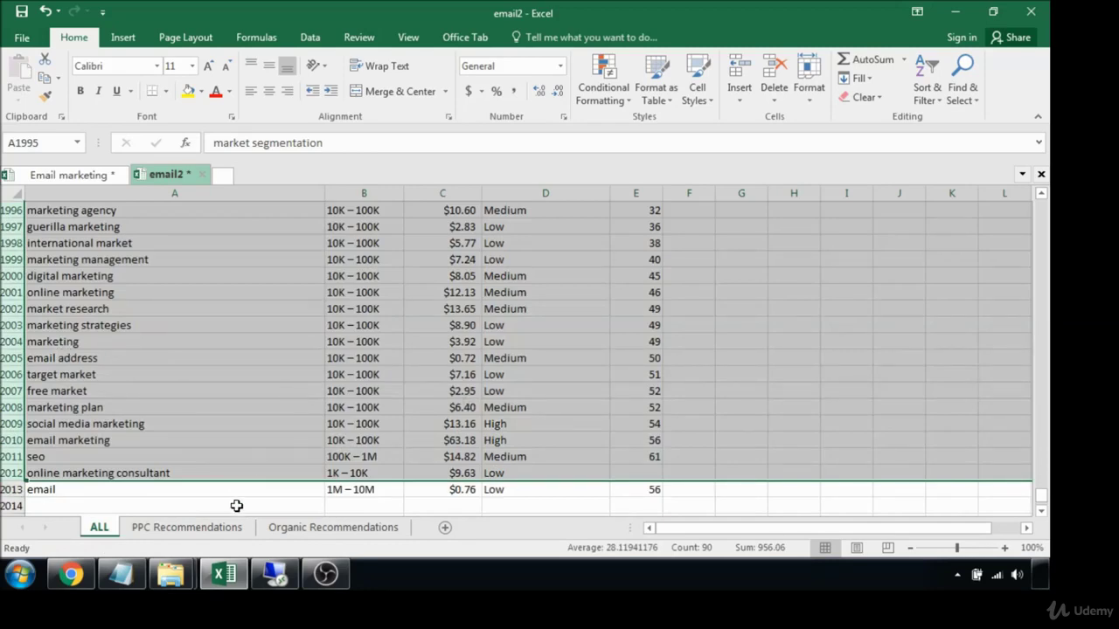
# Step: Move the online marketing consultant row above market segmentation at row 1995
pyautogui.click(12, 473)
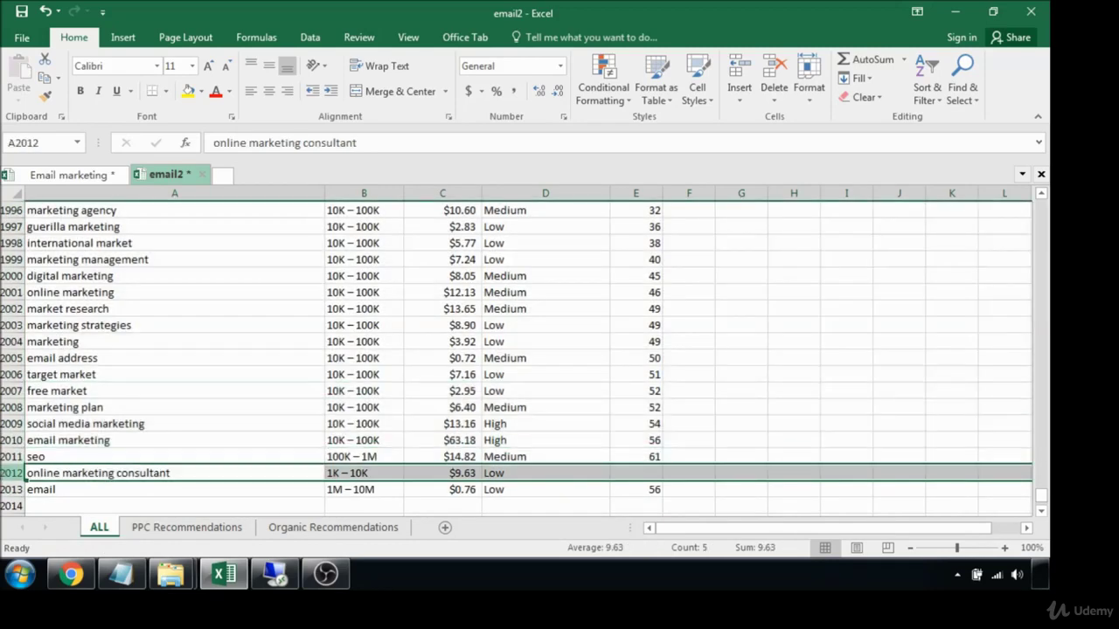
pyautogui.rightClick(13, 473)
pyautogui.click(54, 248)
pyautogui.scroll(7, 193, 346)
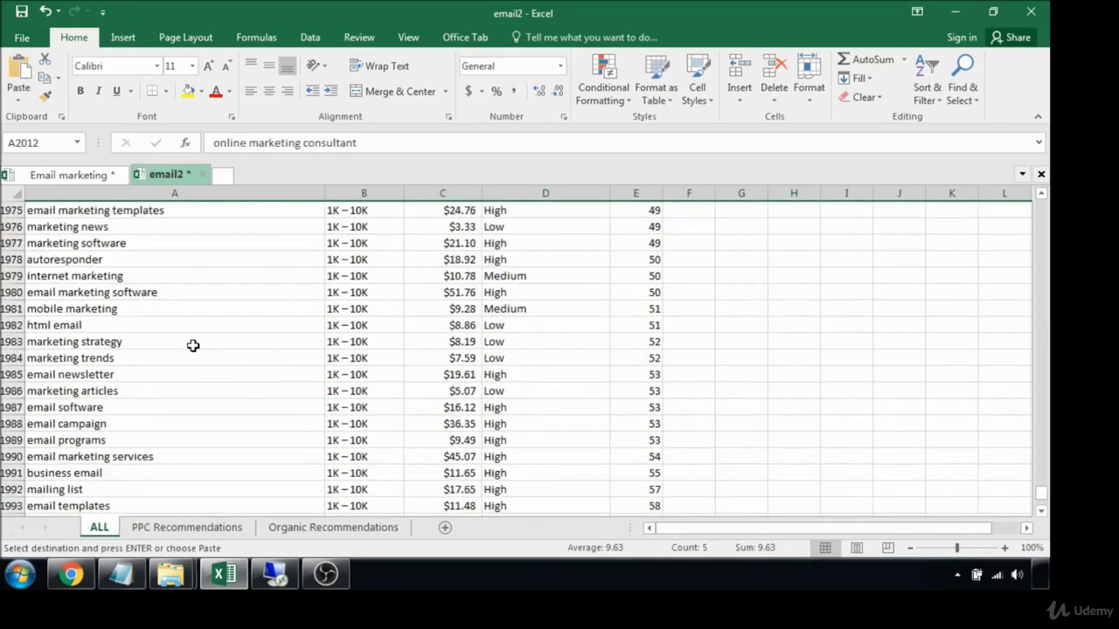
pyautogui.scroll(-2, 197, 378)
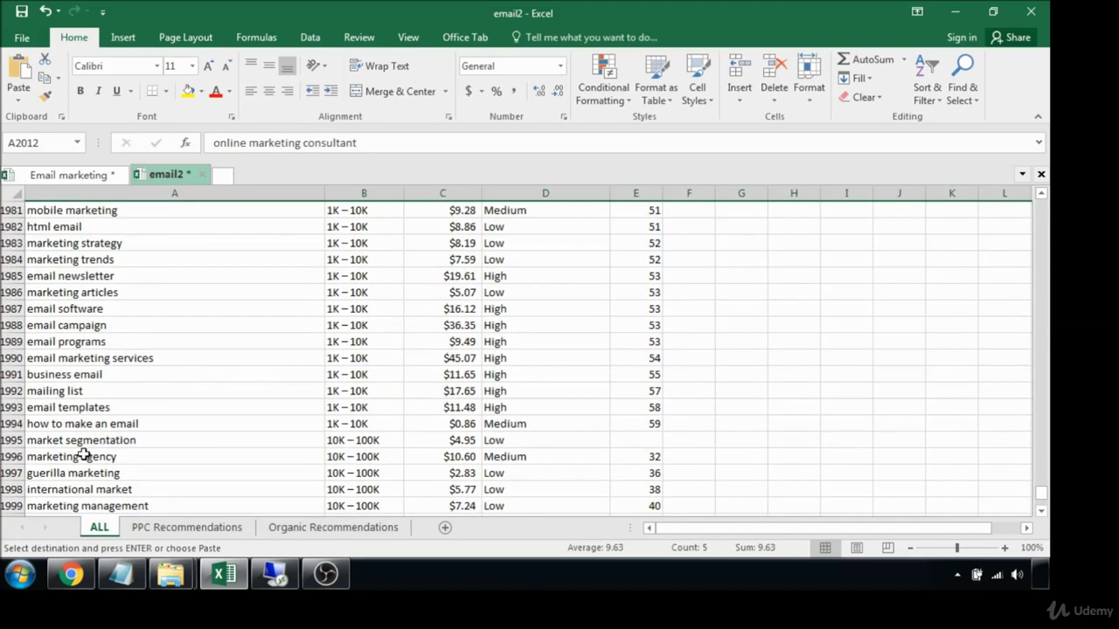
pyautogui.click(12, 440)
pyautogui.rightClick(12, 439)
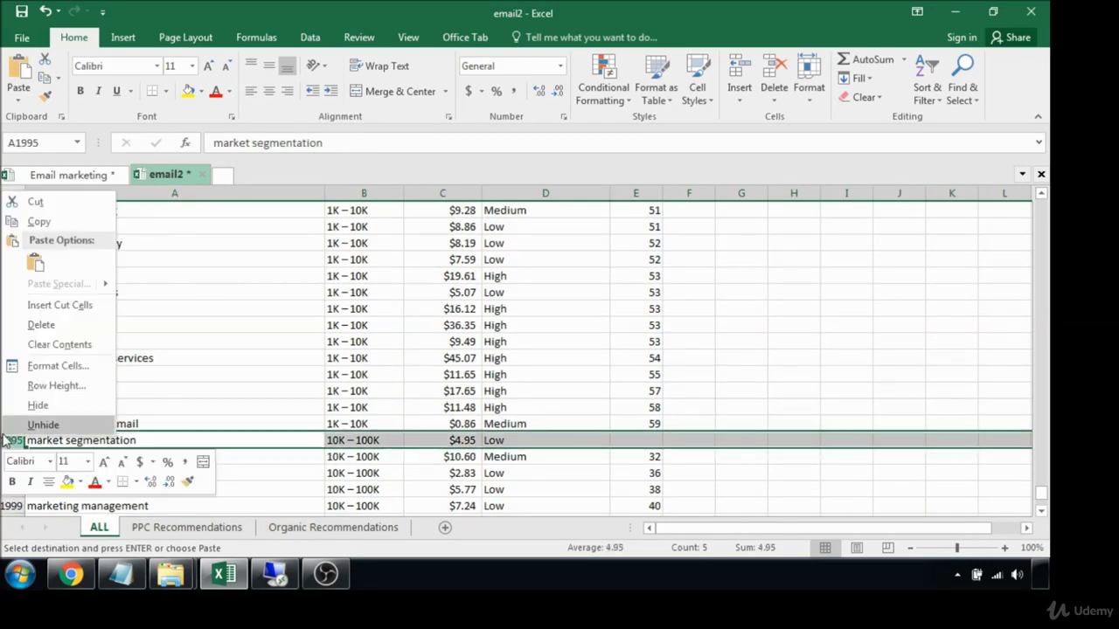
pyautogui.click(78, 306)
pyautogui.click(954, 344)
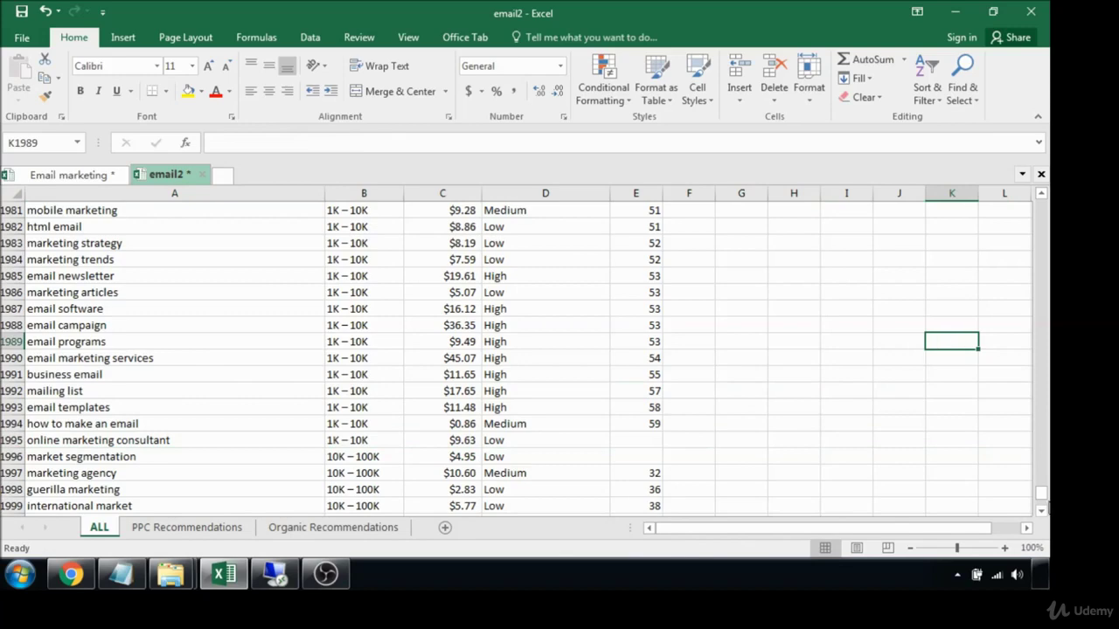
pyautogui.moveTo(1040, 494); pyautogui.dragTo(1033, 199)
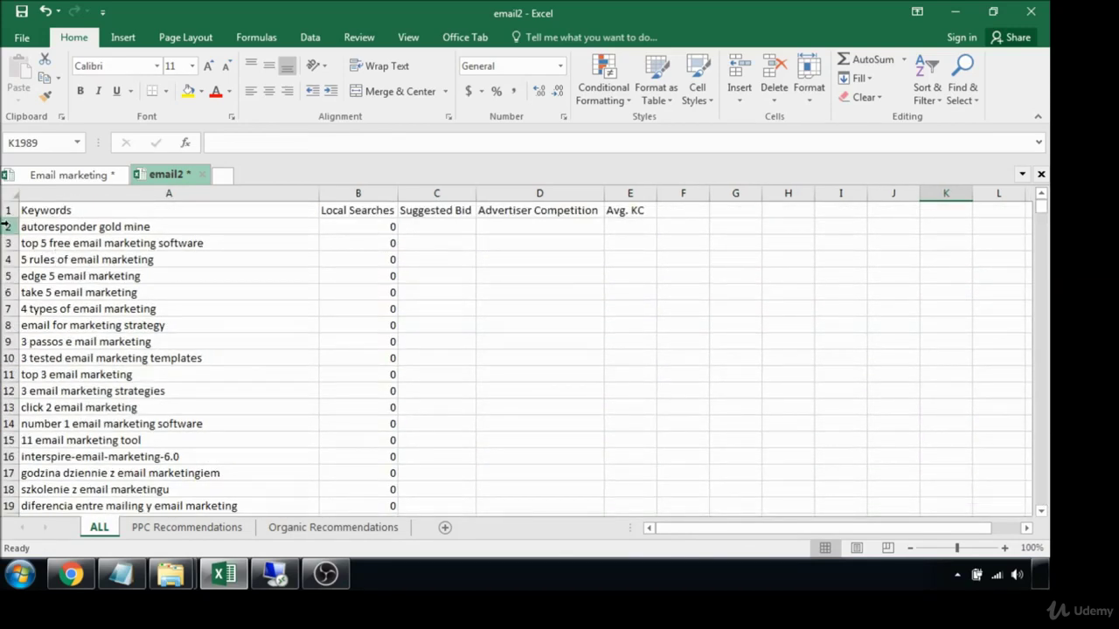
pyautogui.moveTo(6, 227); pyautogui.dragTo(16, 157)
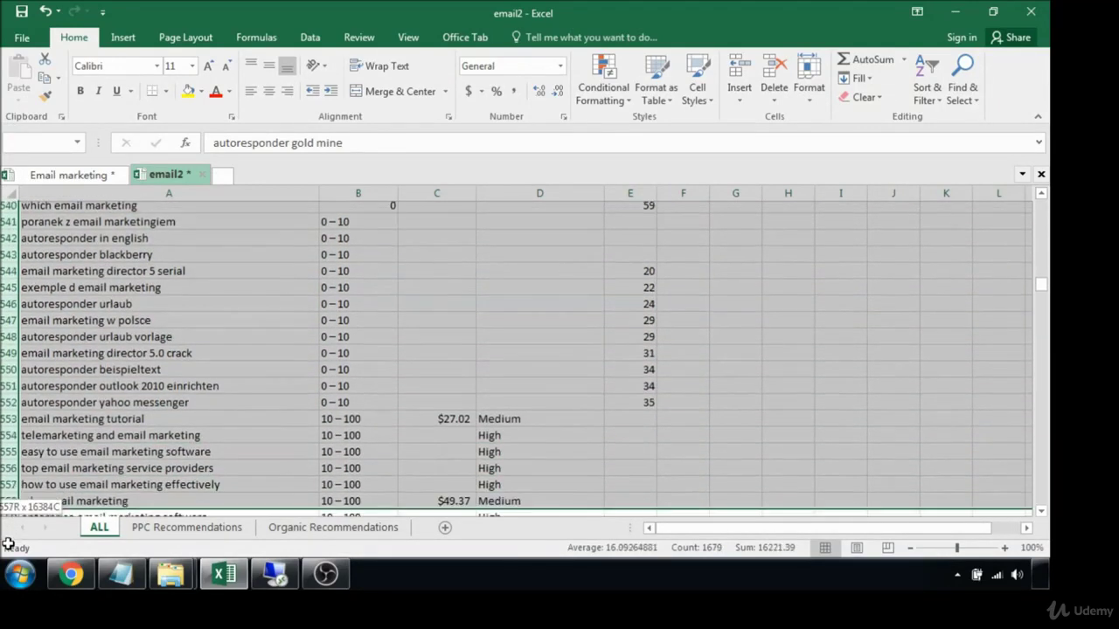
# Step: Move rows 2–552, the zero and 0–10 search keywords, to the end at row 2014
pyautogui.moveTo(8, 543); pyautogui.dragTo(22, 362)
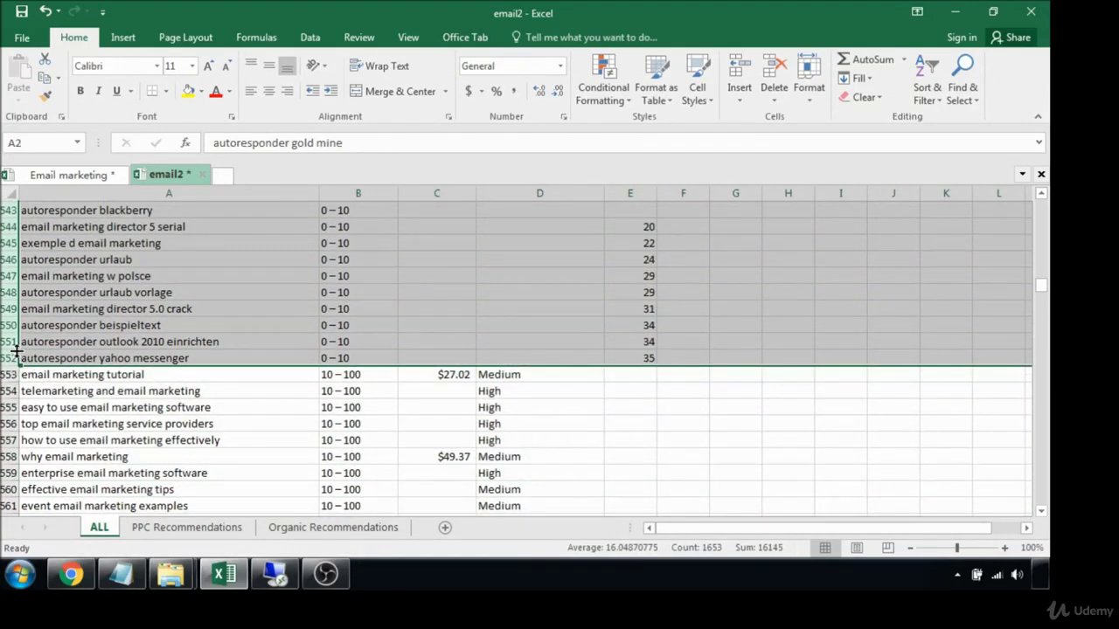
pyautogui.rightClick(17, 352)
pyautogui.click(49, 145)
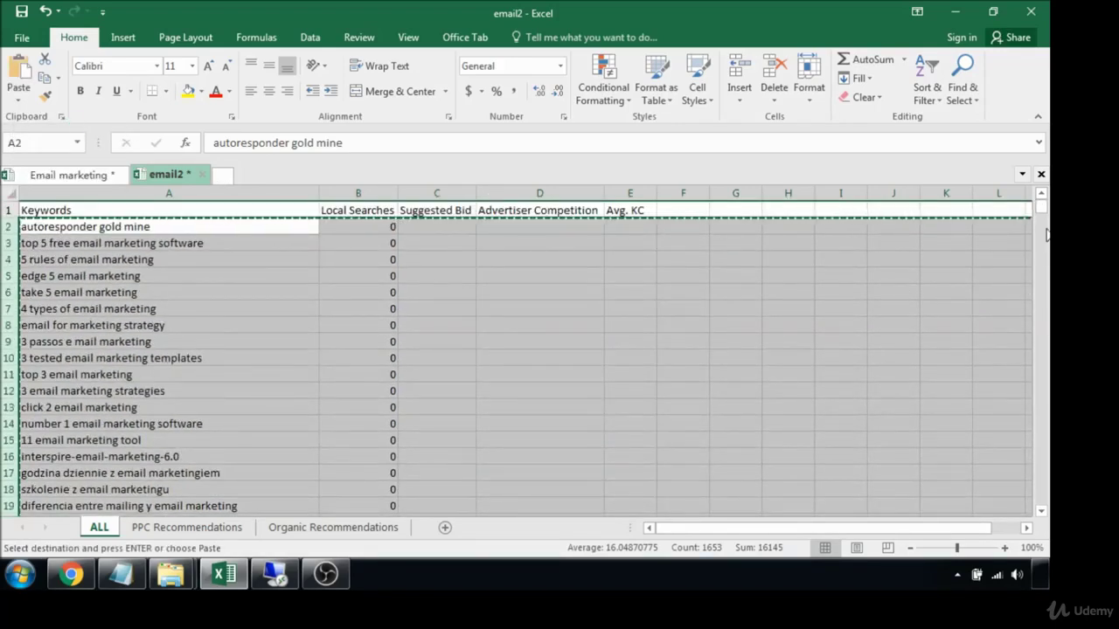
pyautogui.moveTo(1040, 208); pyautogui.dragTo(1034, 492)
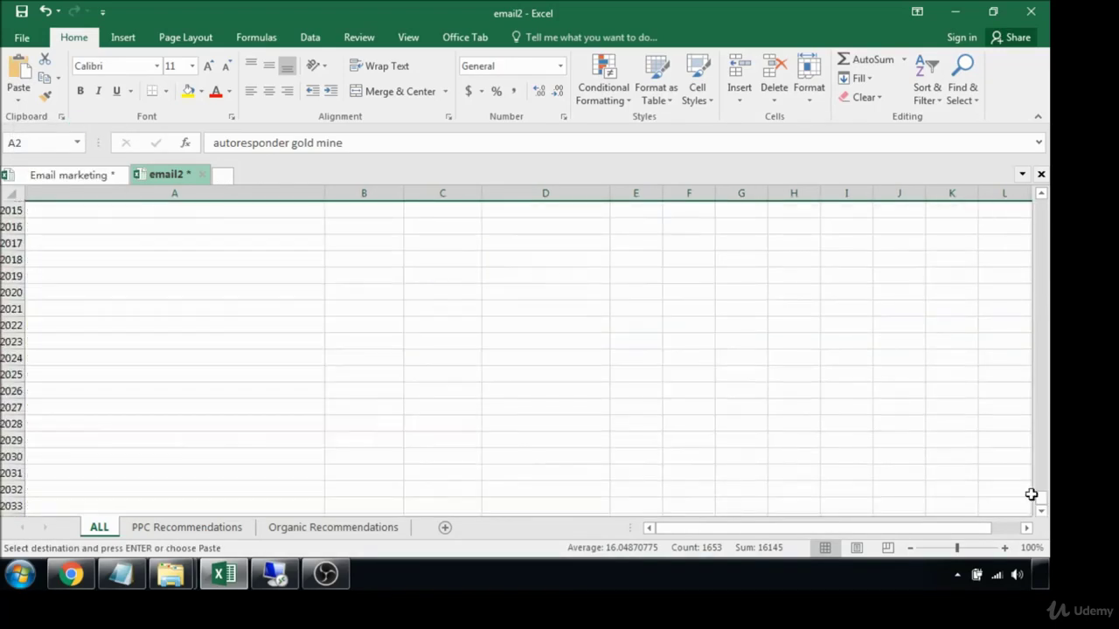
pyautogui.scroll(1, 3, 301)
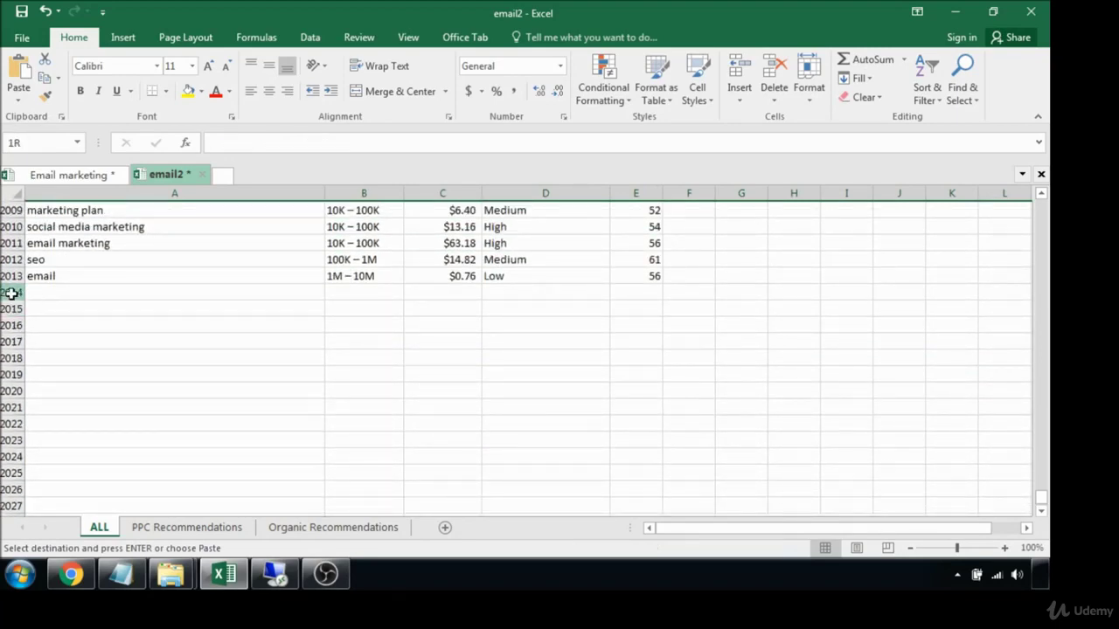
pyautogui.rightClick(12, 292)
pyautogui.click(70, 409)
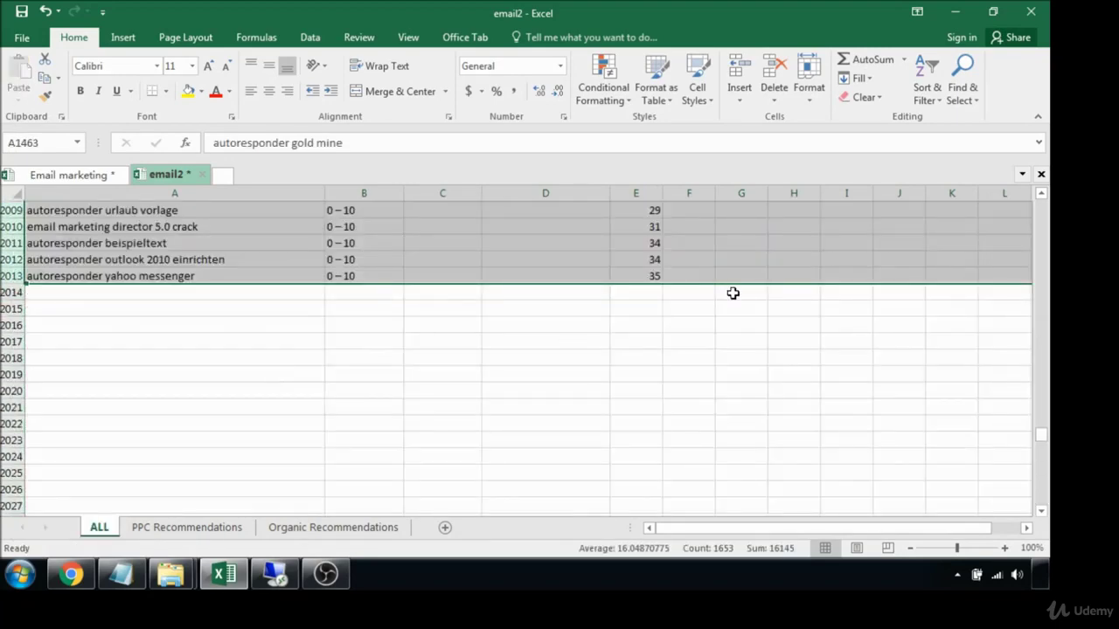
pyautogui.moveTo(1038, 440); pyautogui.dragTo(1036, 201)
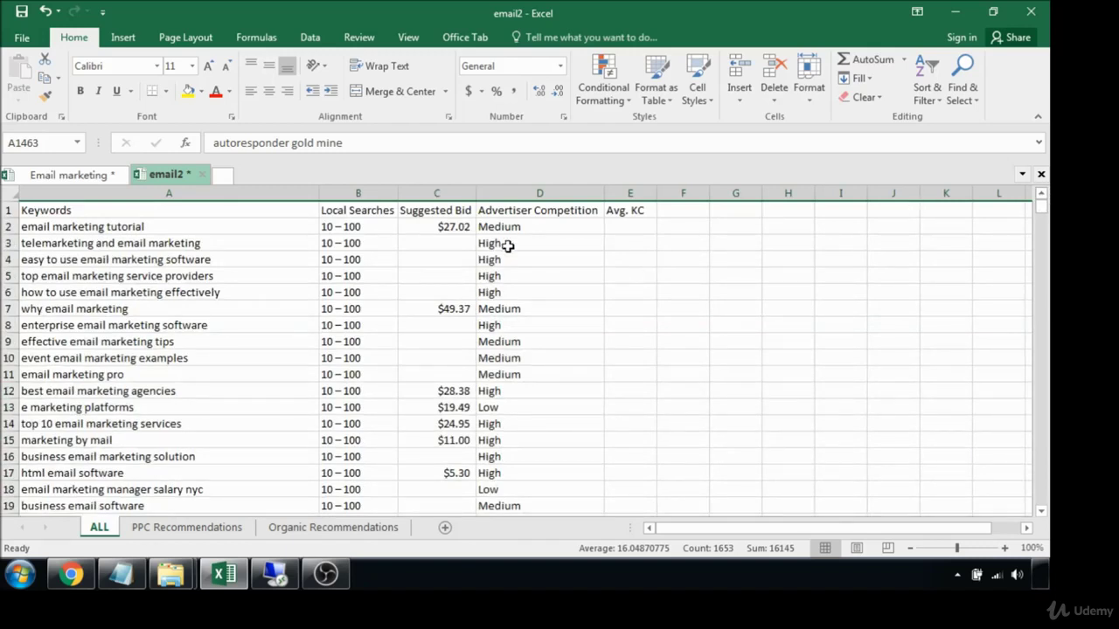
# Step: Center-align the whole keyword table across columns A to E
pyautogui.click(230, 263)
pyautogui.click(262, 210)
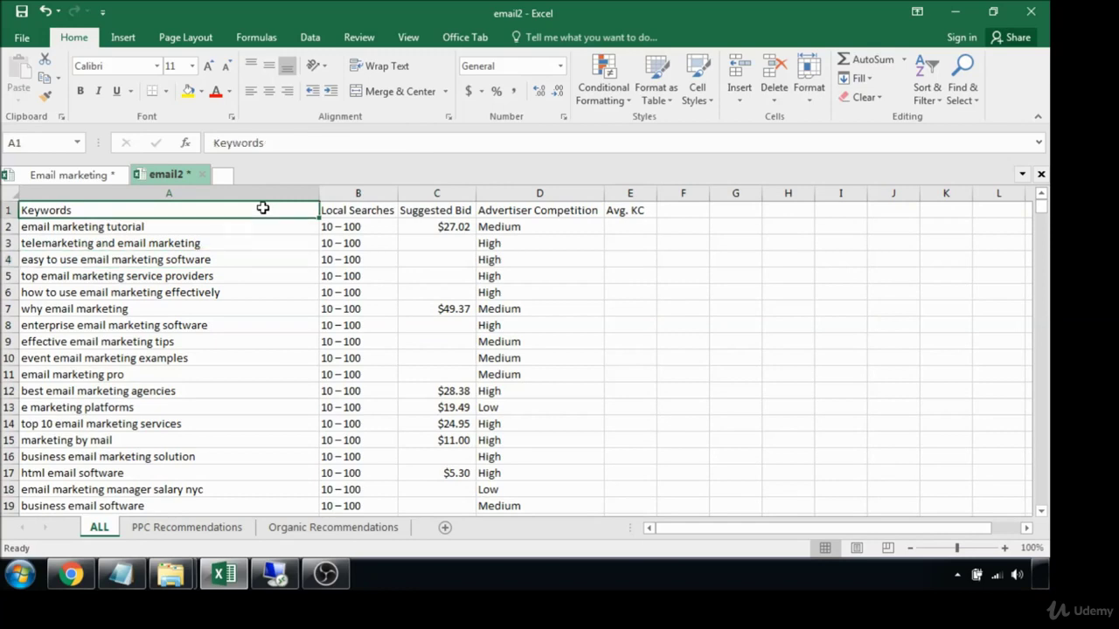
pyautogui.hotkey('ctrl', 'shift', 'Down')
pyautogui.hotkey('ctrl', 'shift', 'Right')
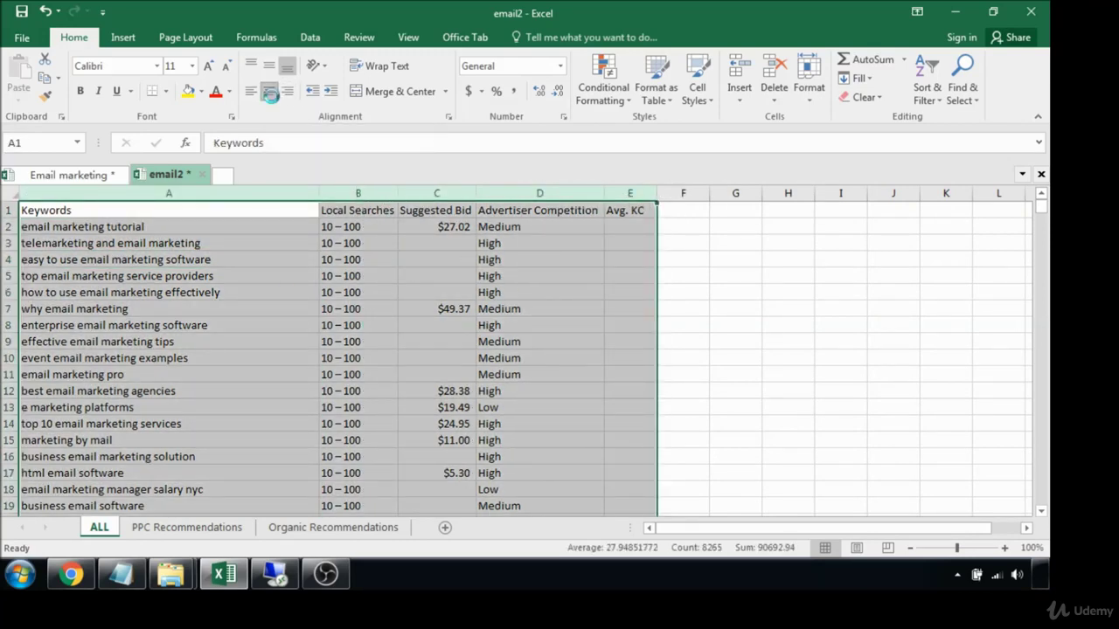
pyautogui.click(272, 99)
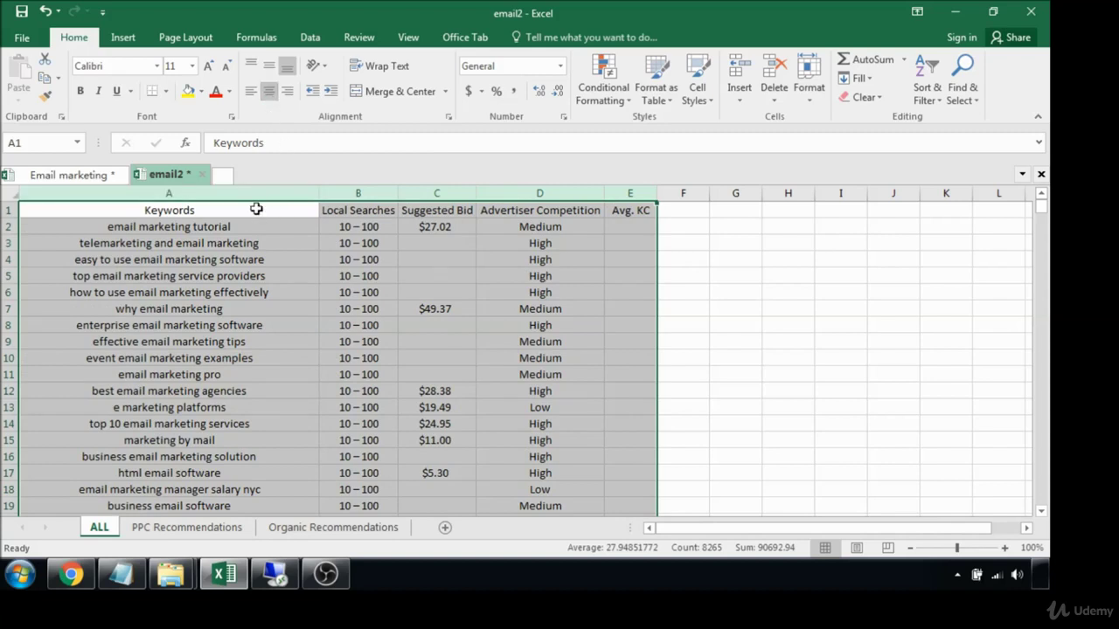
# Step: Make the header row A1:E1 bold
pyautogui.moveTo(256, 209); pyautogui.dragTo(629, 208)
pyautogui.hotkey('ctrl', 'b')
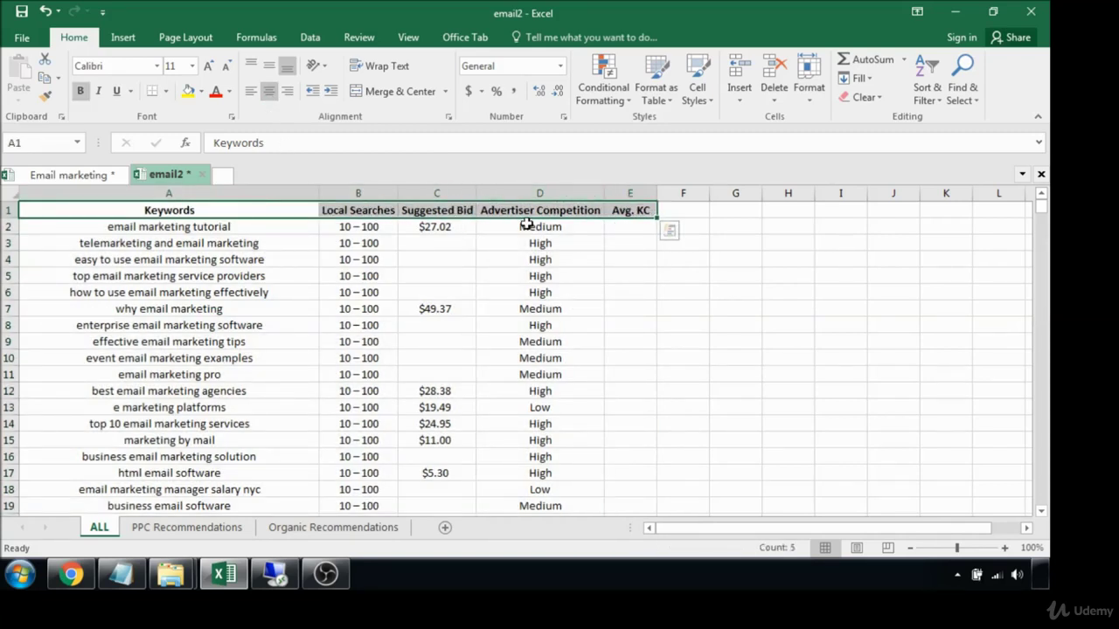
pyautogui.click(372, 210)
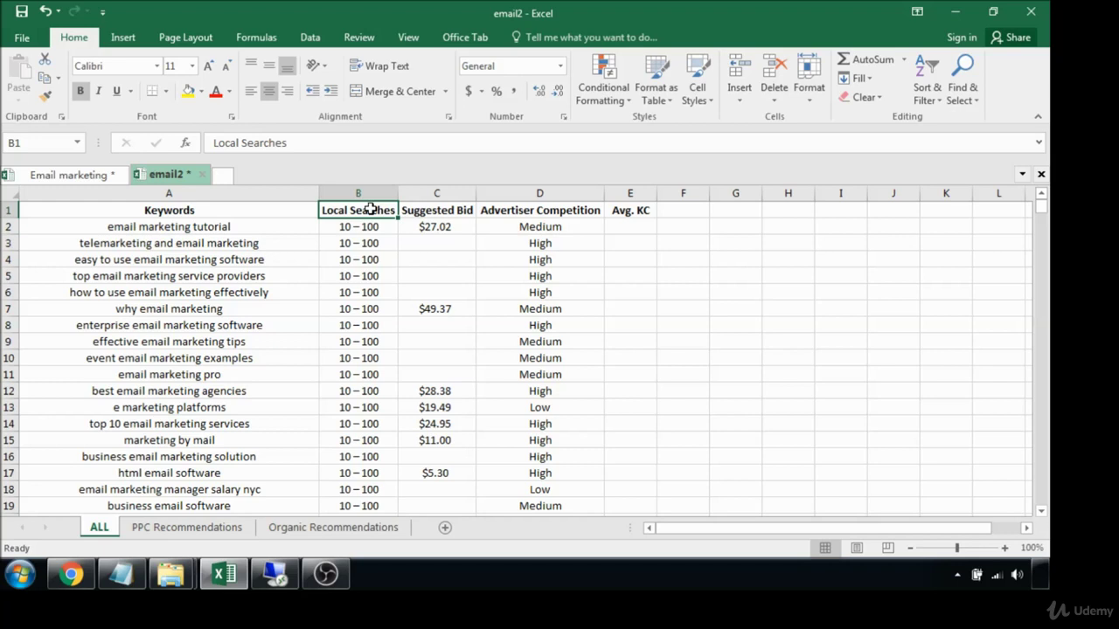
# Step: Rename the B1 header to 'AVG. mONTHLY Searches' and autofit column B
pyautogui.doubleClick(372, 211)
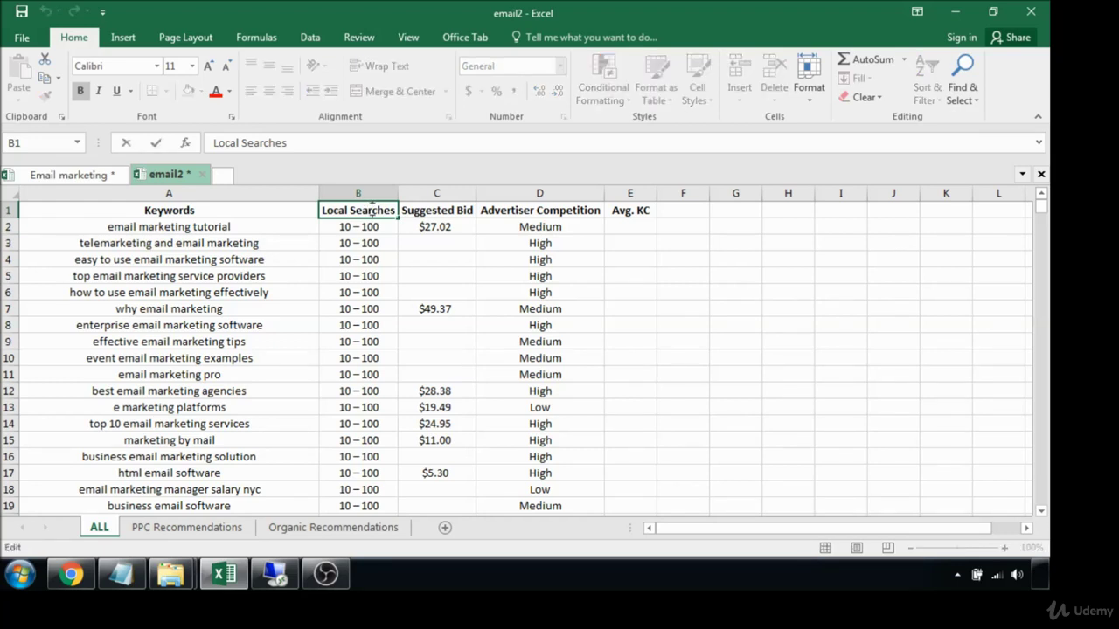
pyautogui.moveTo(354, 211); pyautogui.dragTo(313, 210)
pyautogui.click(357, 206)
pyautogui.write('A')
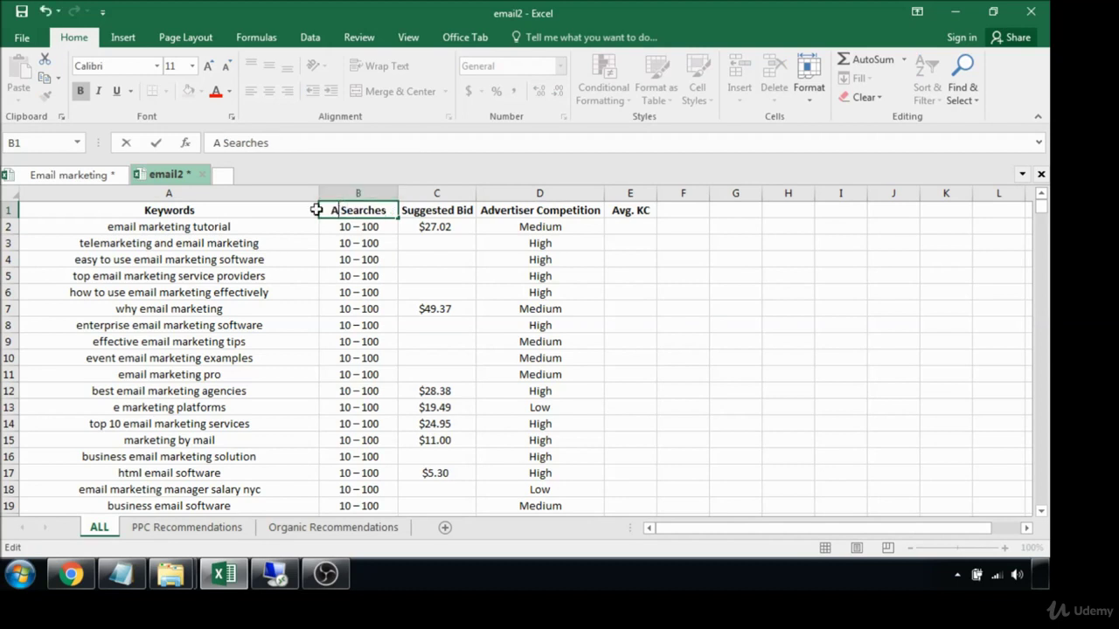
pyautogui.write('VG. mONTHL')
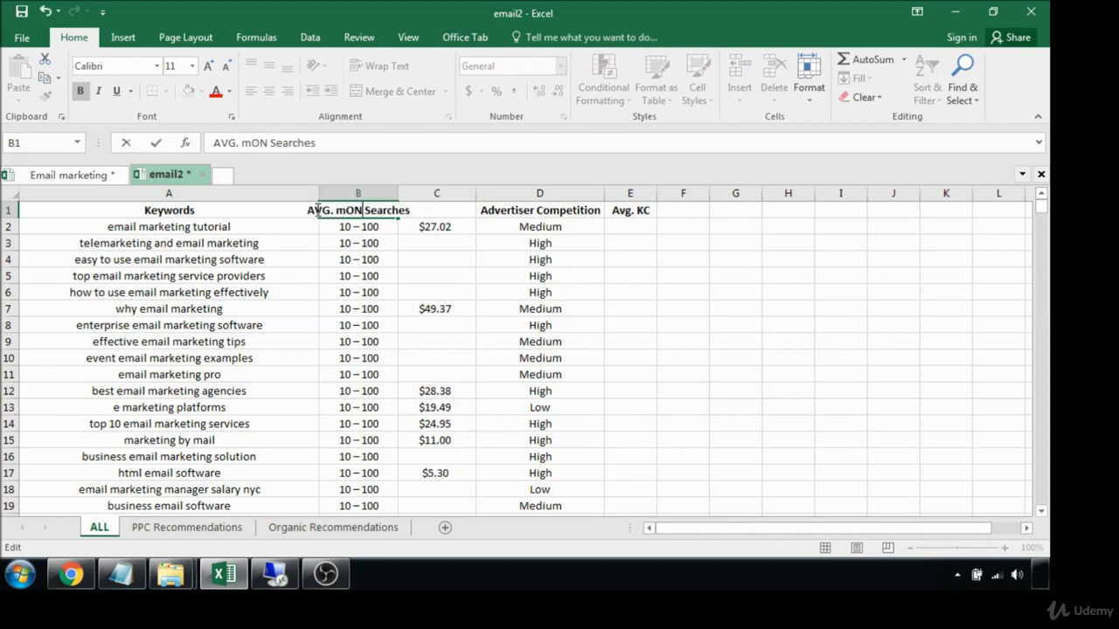
pyautogui.write('Y')
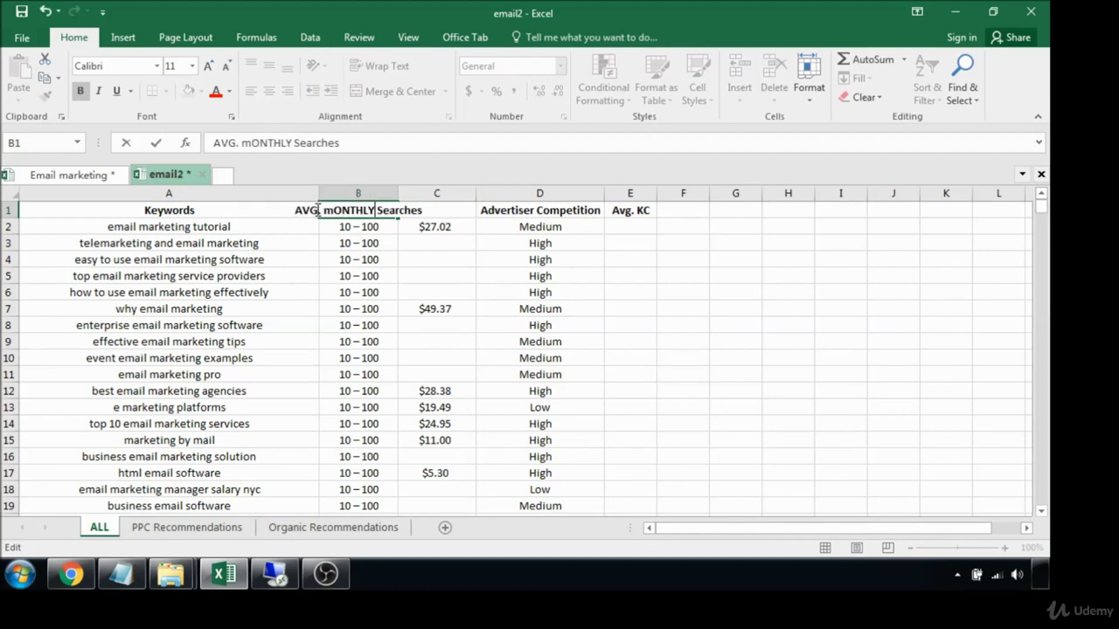
pyautogui.click(488, 276)
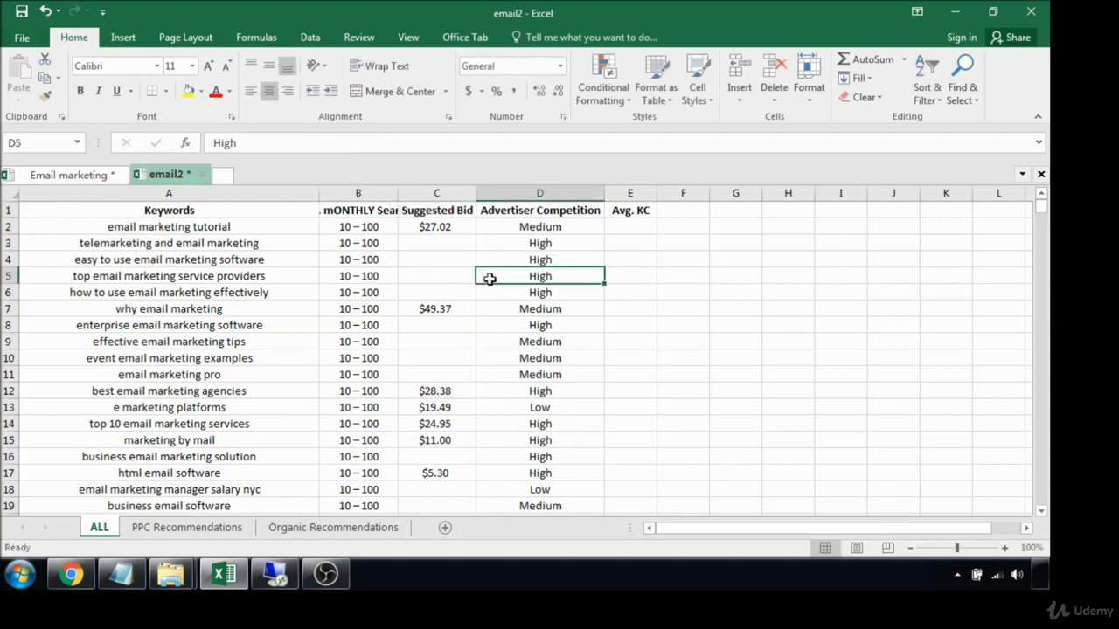
pyautogui.doubleClick(396, 193)
pyautogui.doubleClick(379, 209)
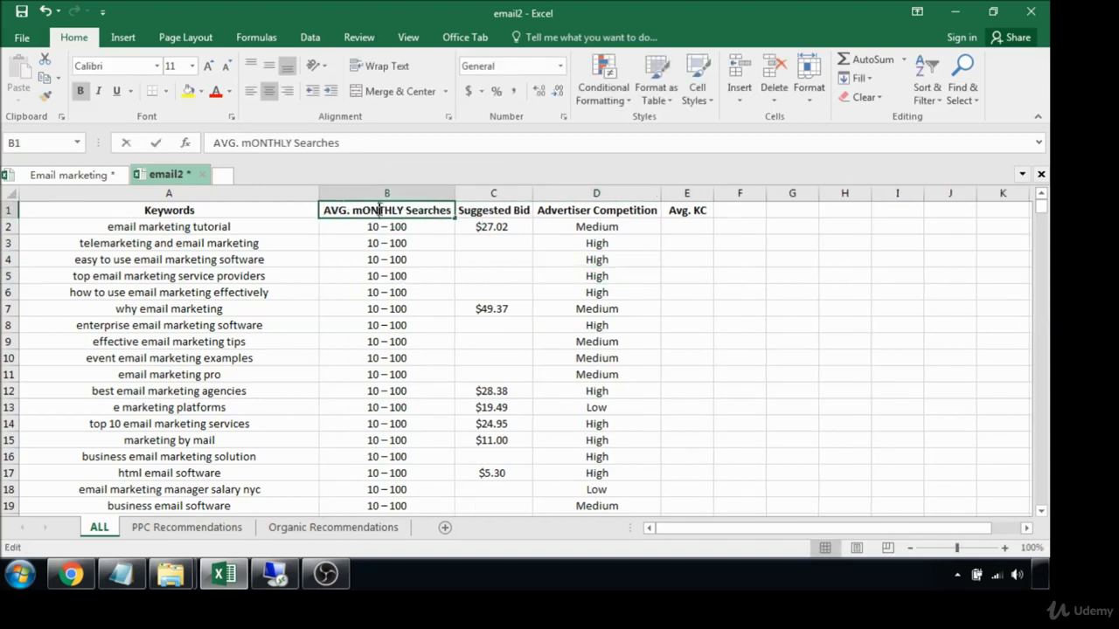
# Step: Rename C1 to 'Adwords CPC Price' and widen column C to fit
pyautogui.click(489, 211)
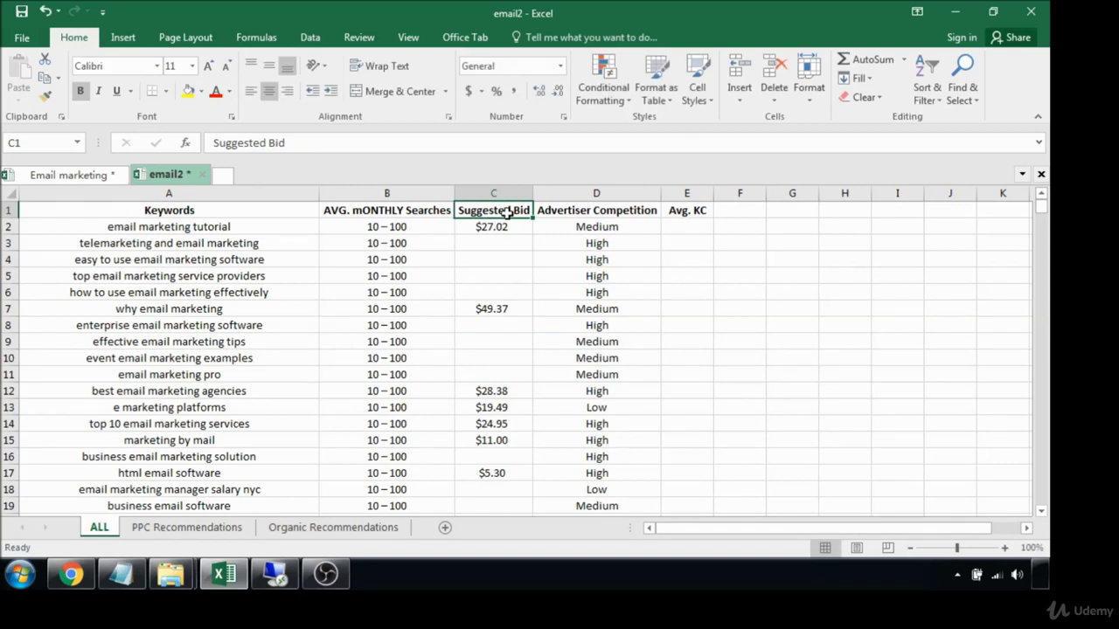
pyautogui.write('CPC')
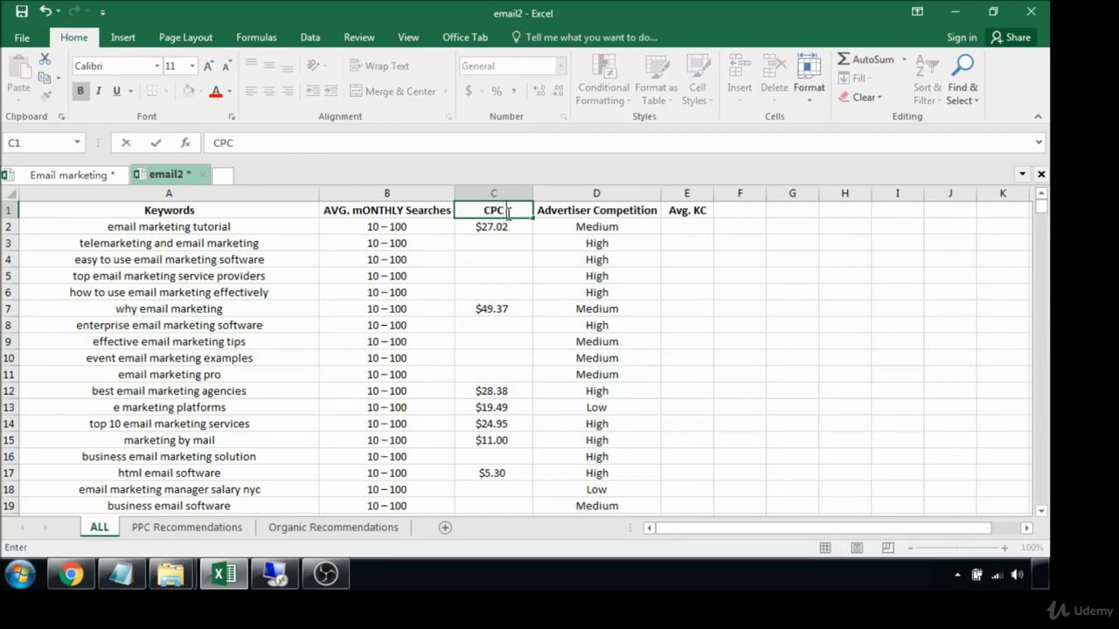
pyautogui.write(' Price')
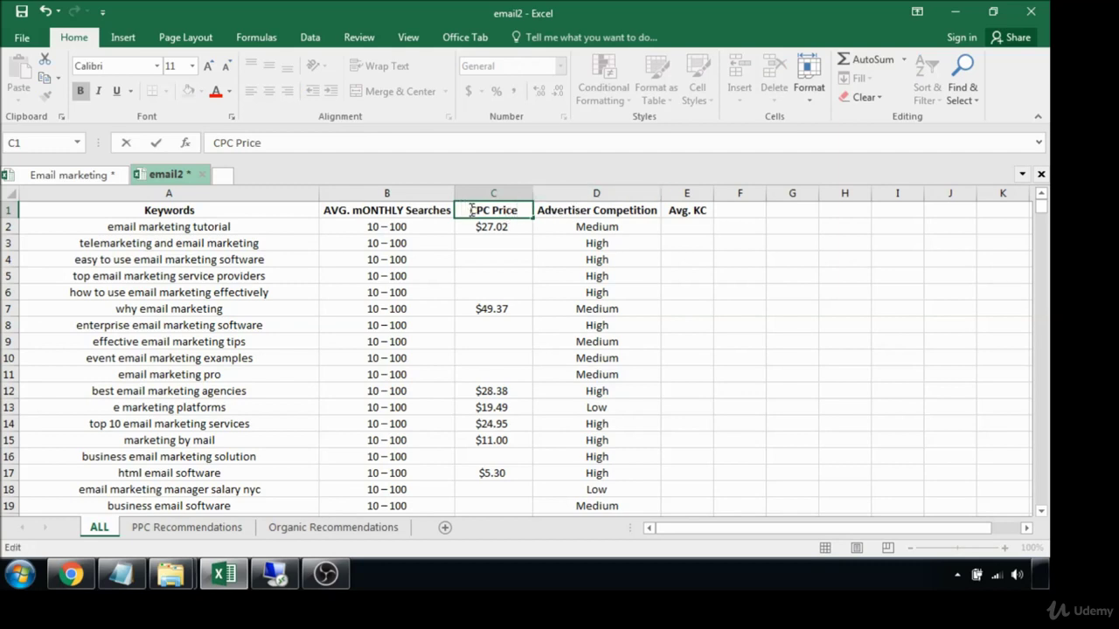
pyautogui.write('Adwords')
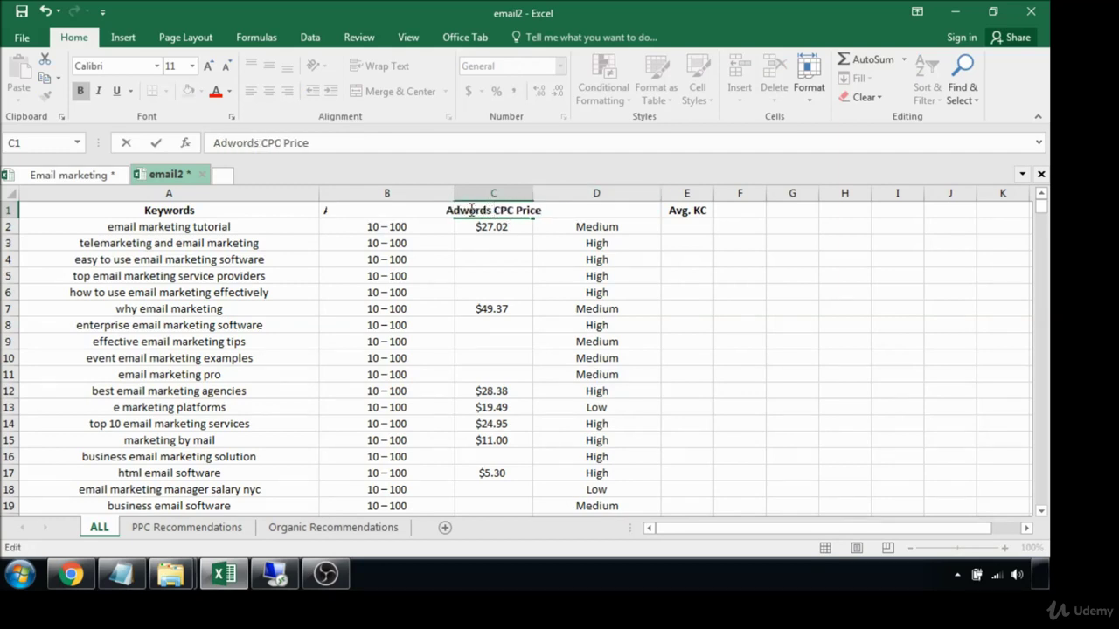
pyautogui.doubleClick(534, 193)
pyautogui.click(568, 193)
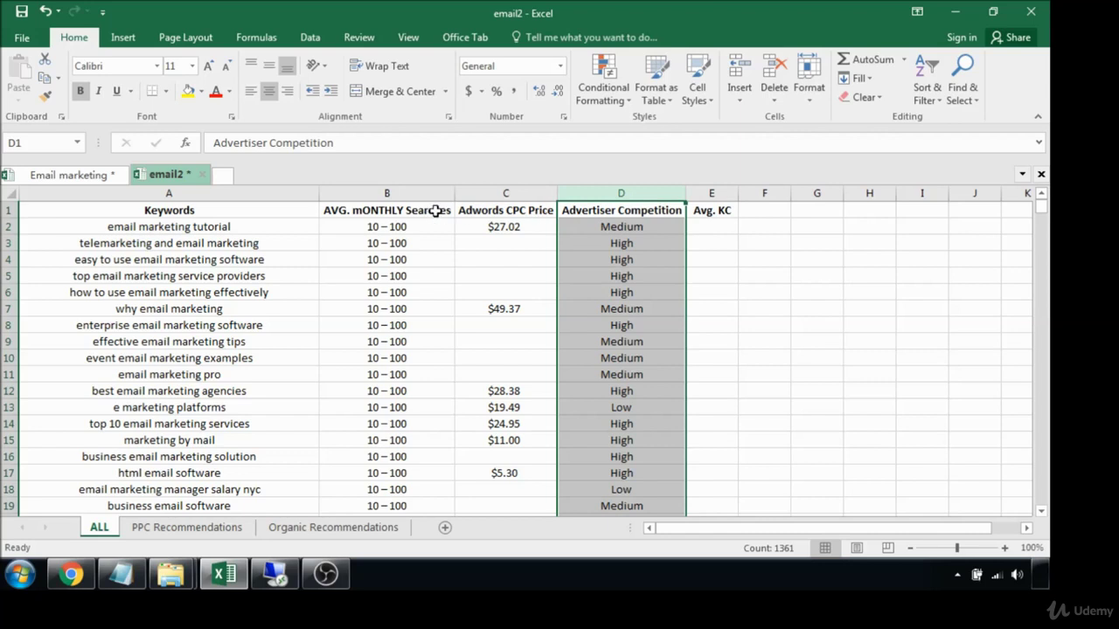
# Step: Change the D1 header from Advertiser Competition to 'Adwords Competition'
pyautogui.click(587, 216)
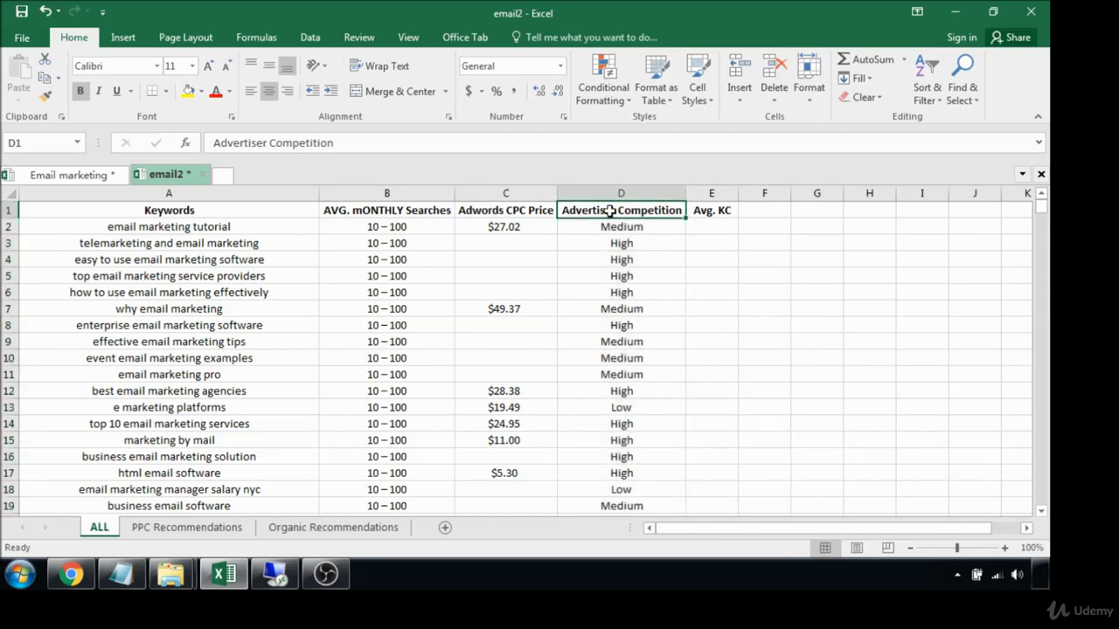
pyautogui.doubleClick(617, 210)
pyautogui.moveTo(617, 210); pyautogui.dragTo(581, 210)
pyautogui.press('BackSpace')
pyautogui.write('word')
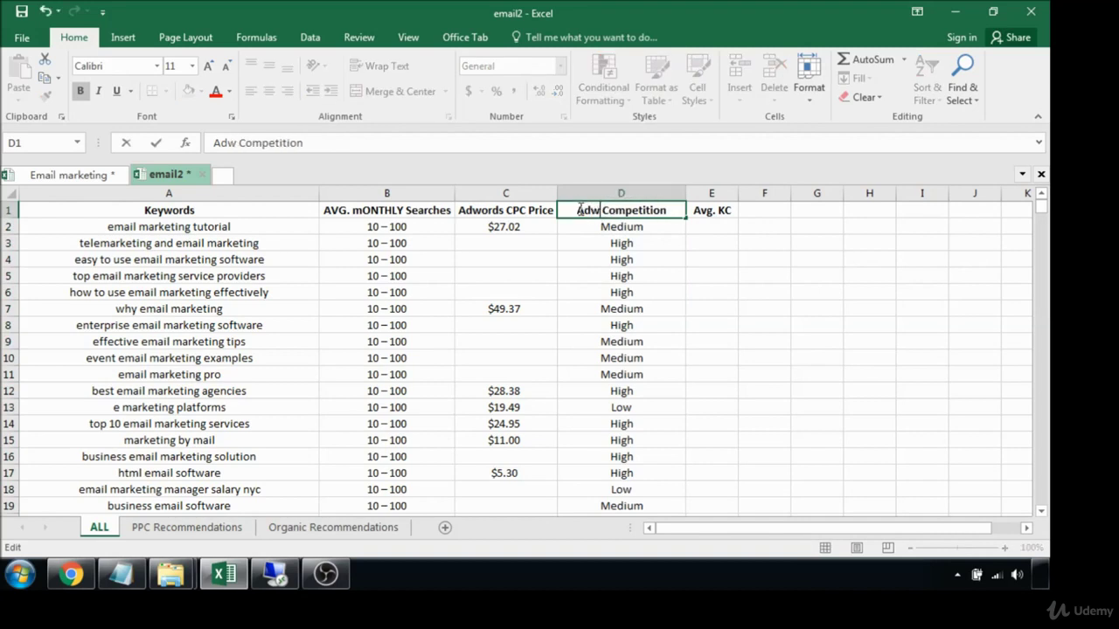
pyautogui.write('s')
pyautogui.click(699, 238)
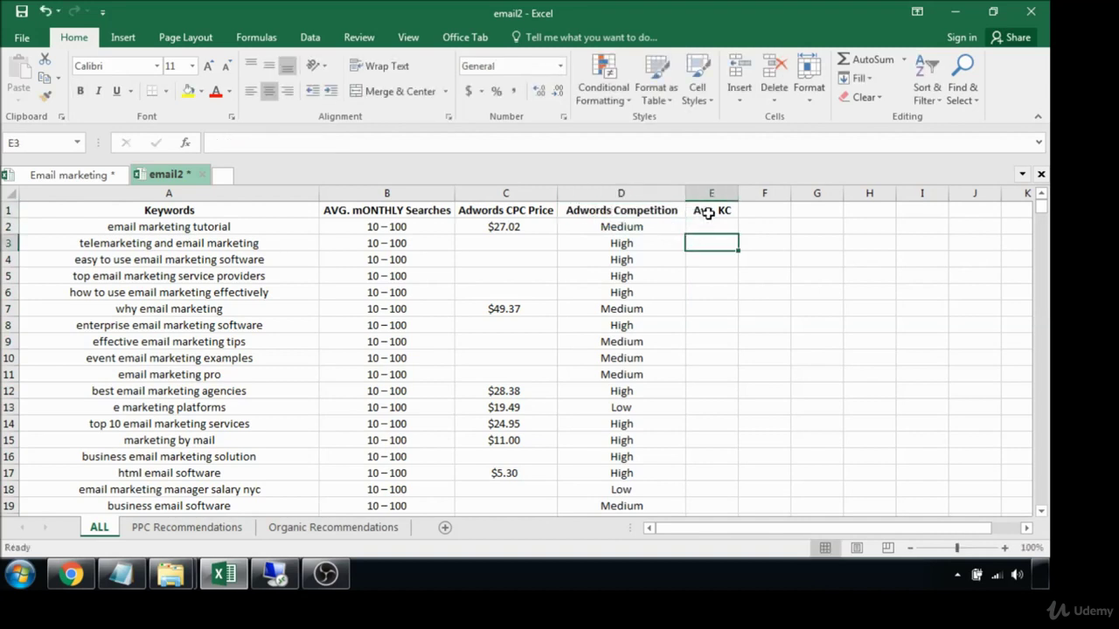
# Step: Rename E1 to 'Organic KW Competition' and widen column E to fit
pyautogui.click(705, 212)
pyautogui.write('Organic')
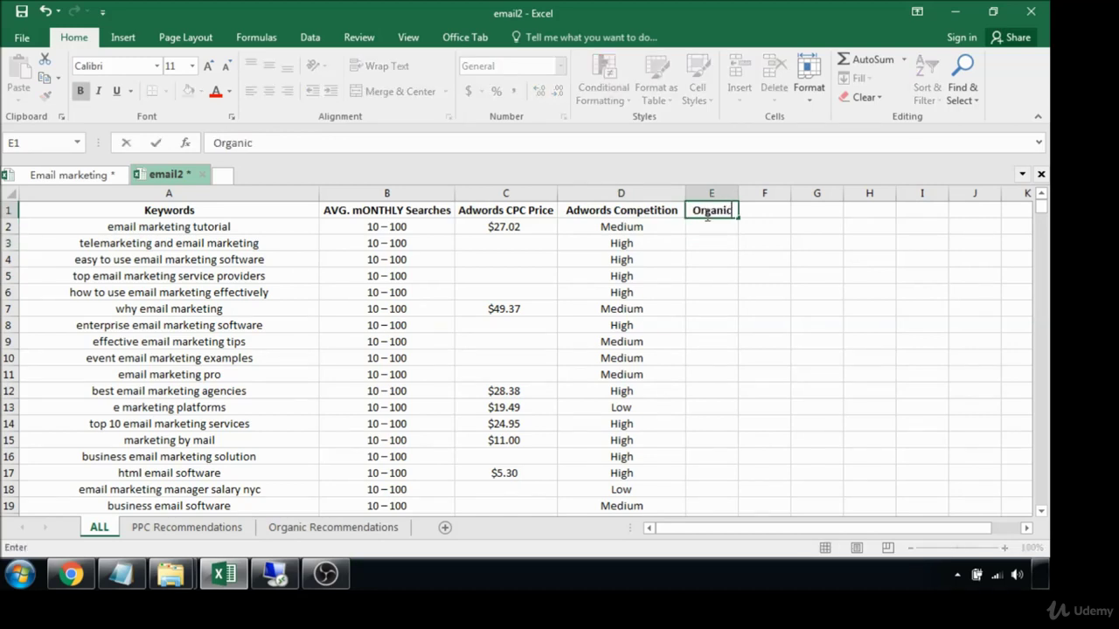
pyautogui.write(' KW Competition')
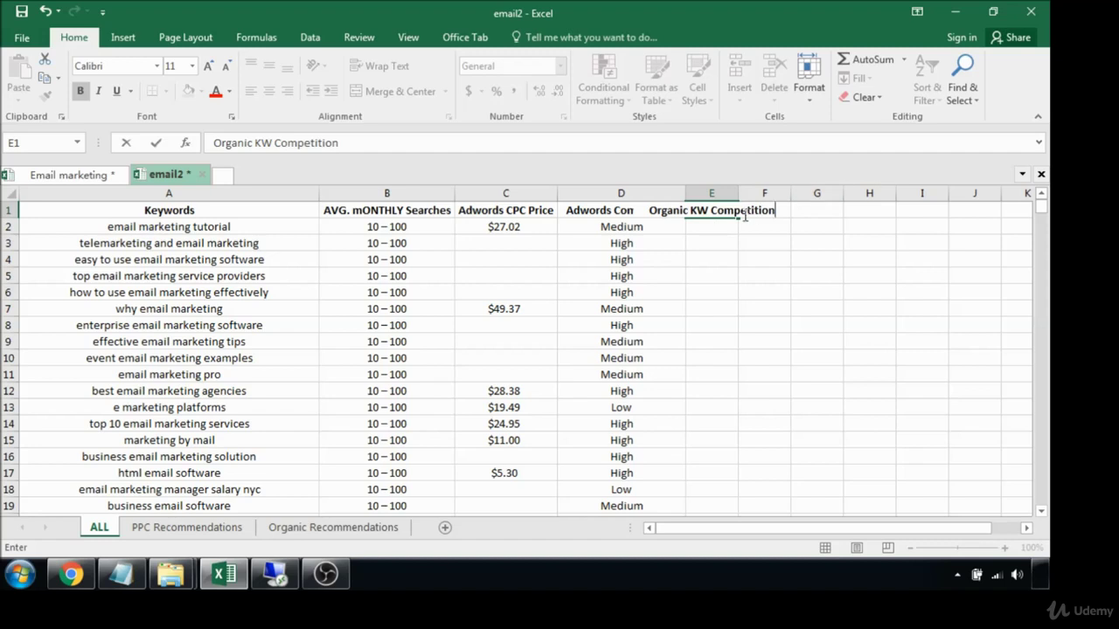
pyautogui.doubleClick(739, 196)
pyautogui.click(705, 291)
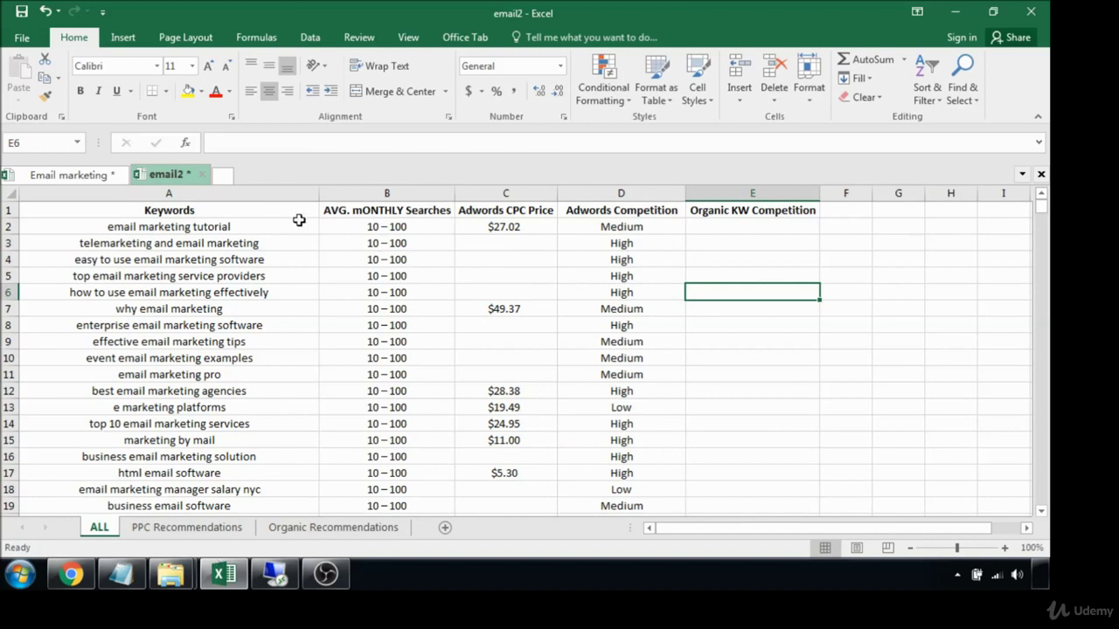
pyautogui.moveTo(260, 206); pyautogui.dragTo(774, 245)
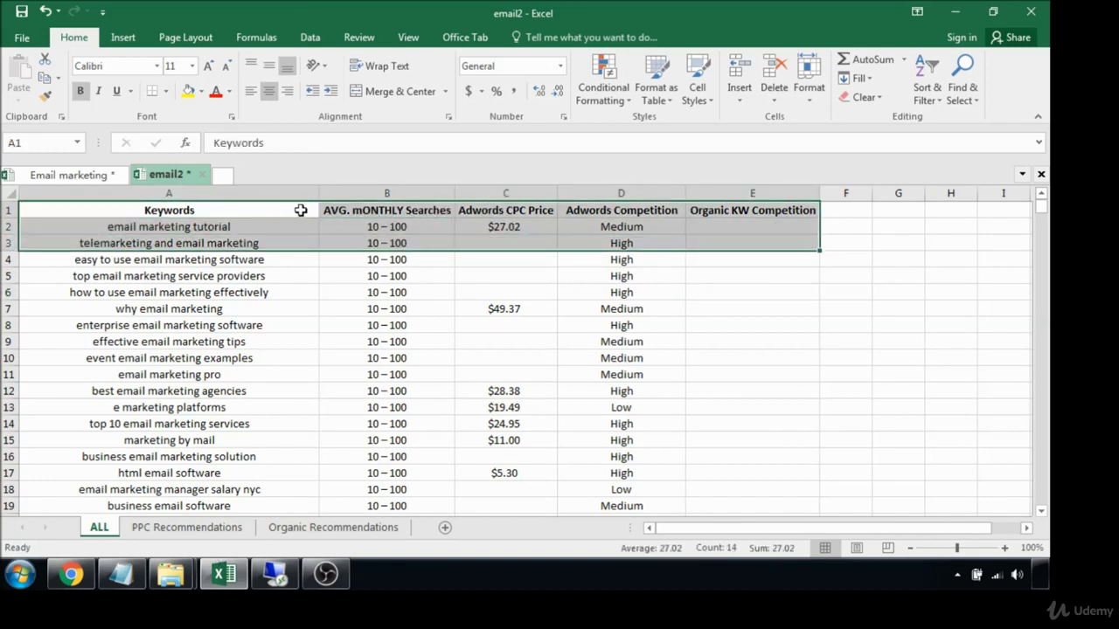
# Step: Copy the entire ALL keyword table and paste it into PPC Recommendations
pyautogui.moveTo(301, 210); pyautogui.dragTo(750, 195)
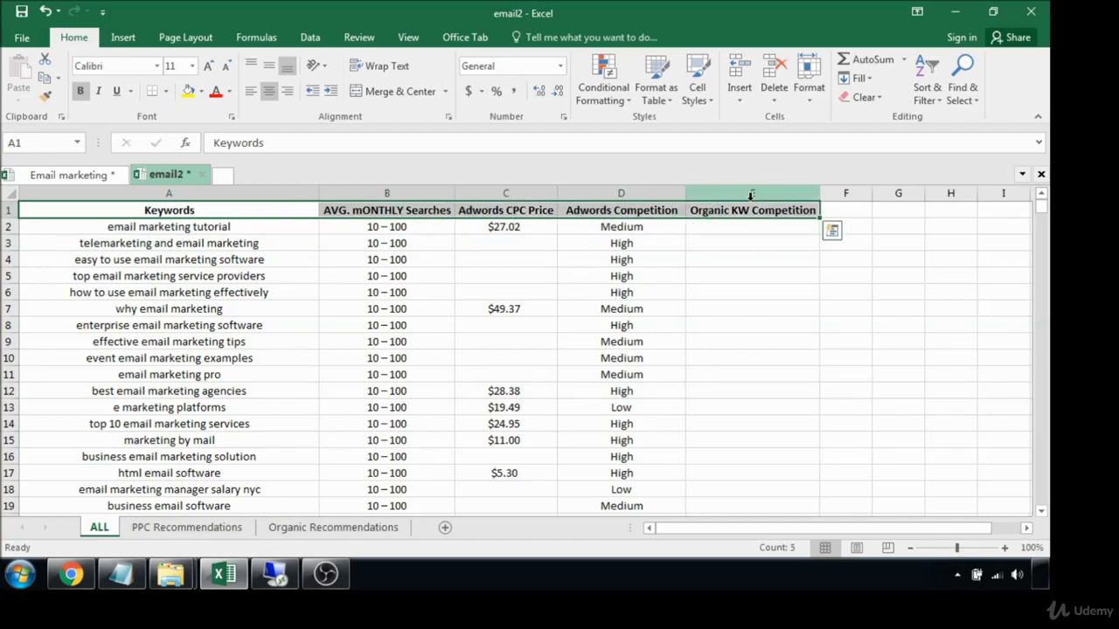
pyautogui.hotkey('ctrl', 'shift', 'Down')
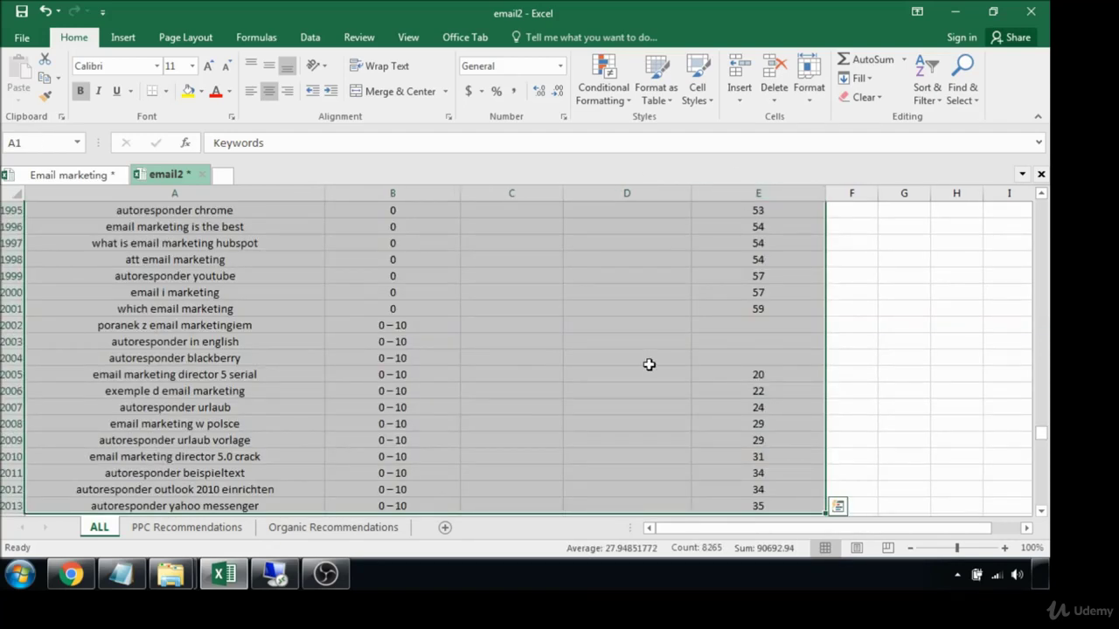
pyautogui.hotkey('ctrl', 'c')
pyautogui.click(187, 528)
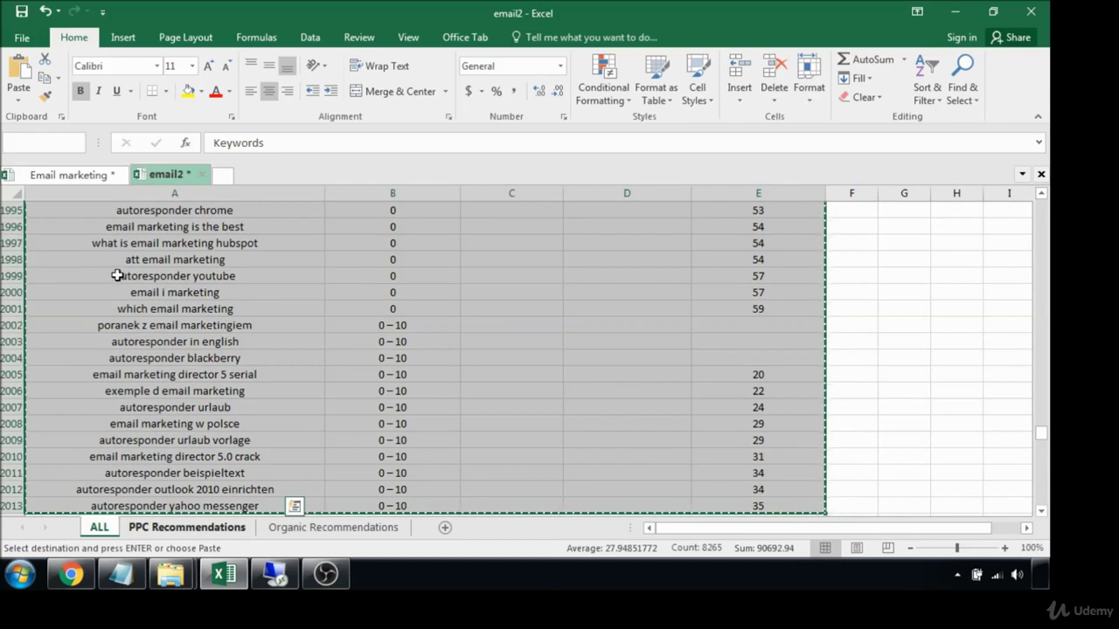
pyautogui.hotkey('ctrl', 'v')
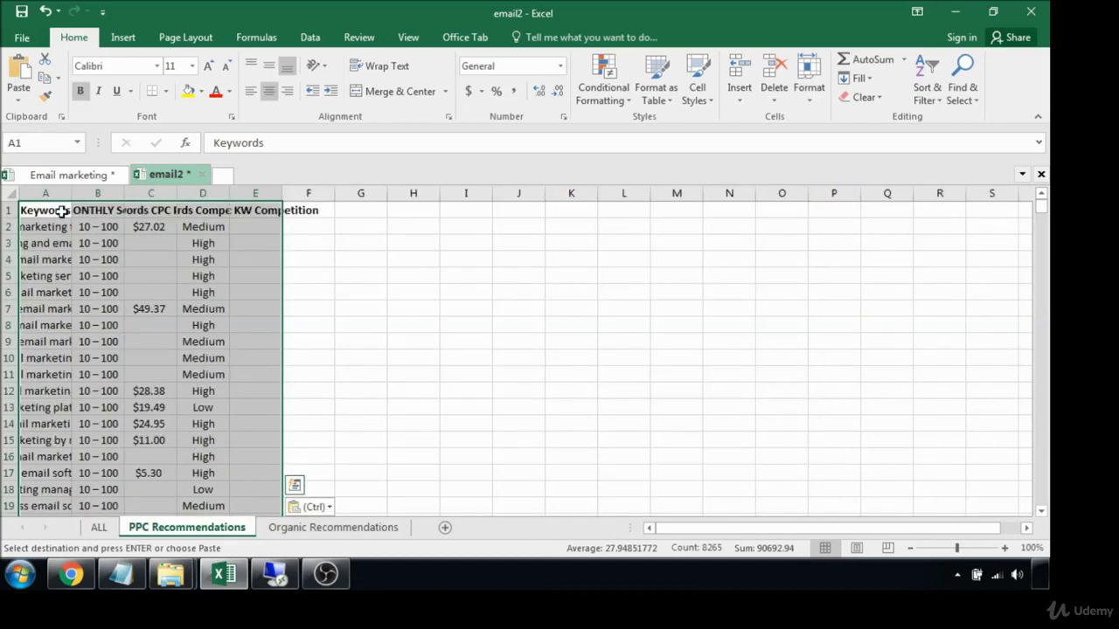
# Step: Paste the table into Organic Recommendations and autofit column A on PPC Recommendations
pyautogui.click(294, 528)
pyautogui.moveTo(48, 210); pyautogui.dragTo(263, 210)
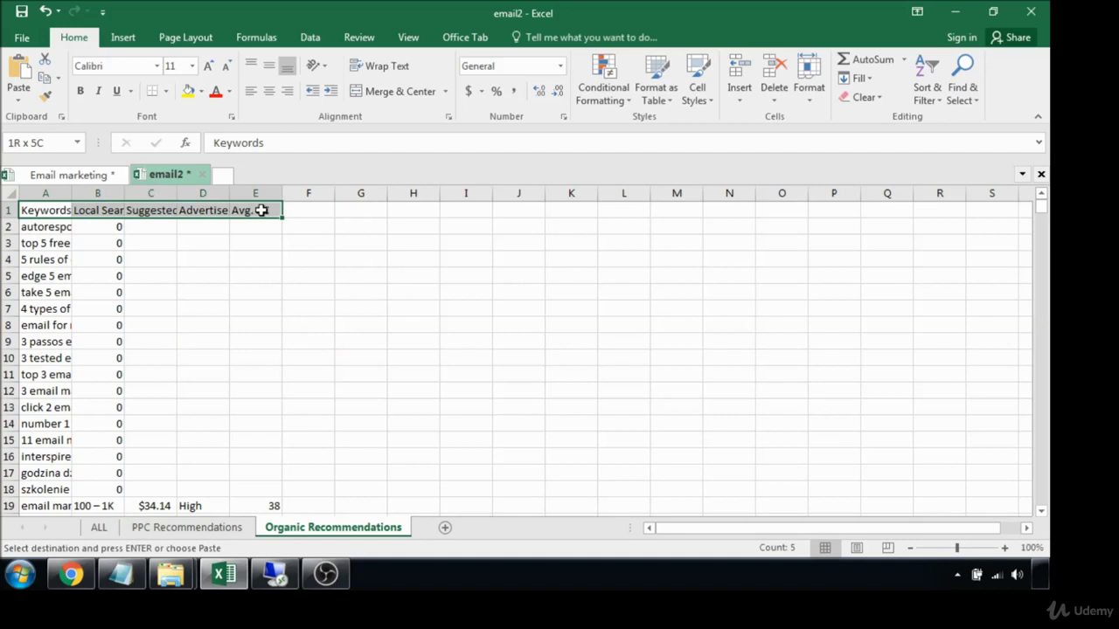
pyautogui.click(186, 531)
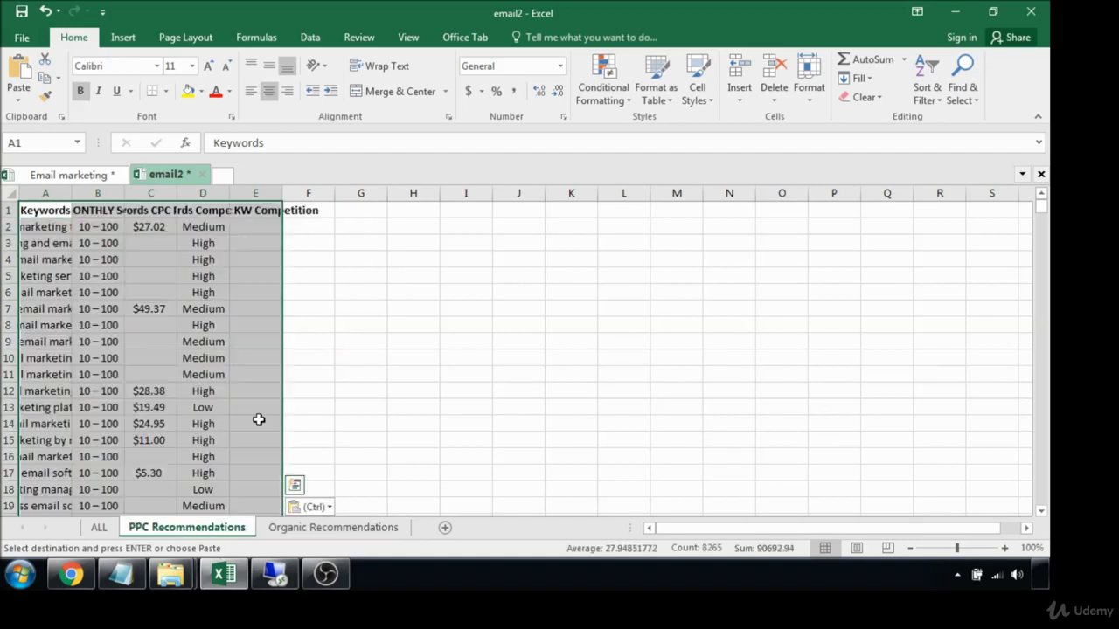
pyautogui.click(281, 535)
pyautogui.hotkey('ctrl', 'v')
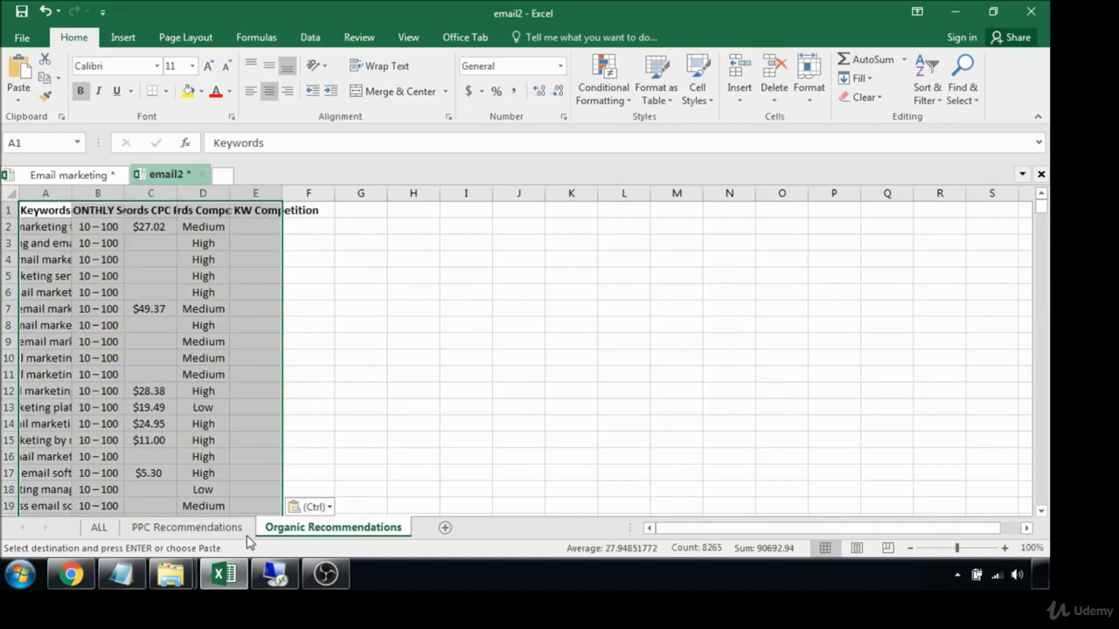
pyautogui.click(247, 535)
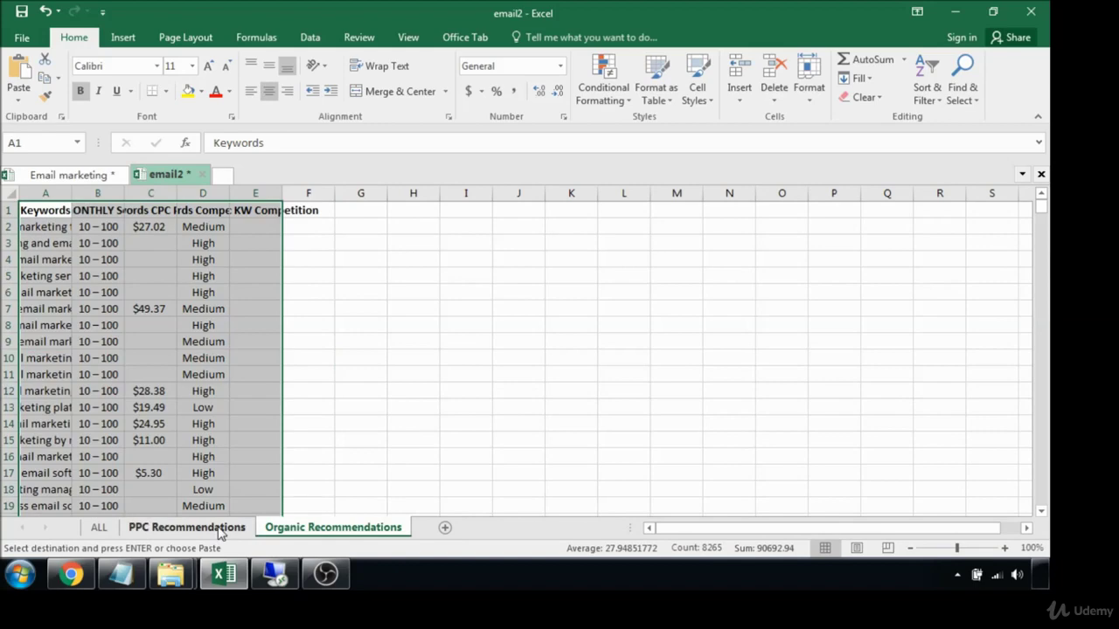
pyautogui.doubleClick(72, 193)
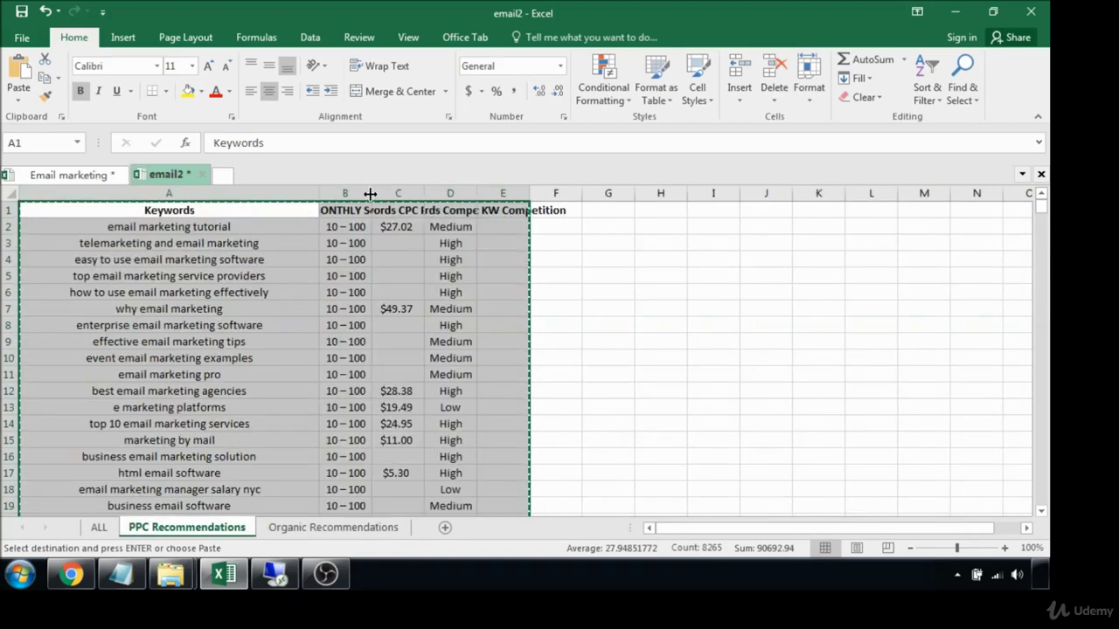